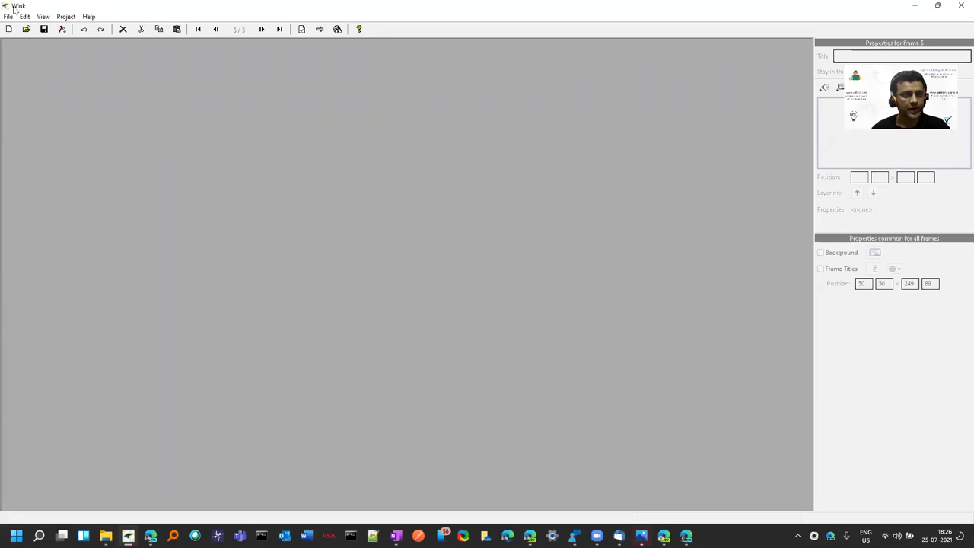
View Wink's version and licence information in the About box, then close it.
{"action": "left_click", "coordinate": [89, 16]}
{"action": "left_click", "coordinate": [119, 69]}
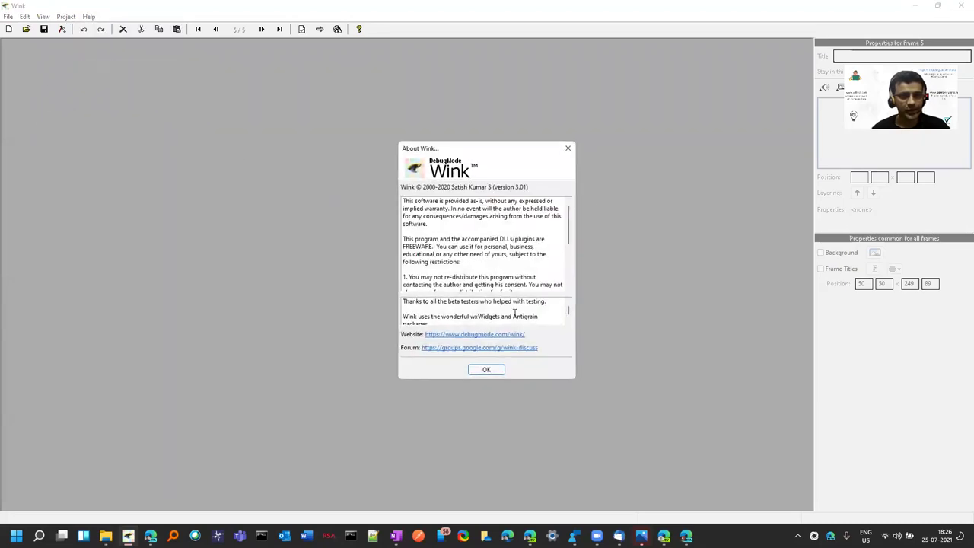
{"action": "left_click", "coordinate": [567, 148]}
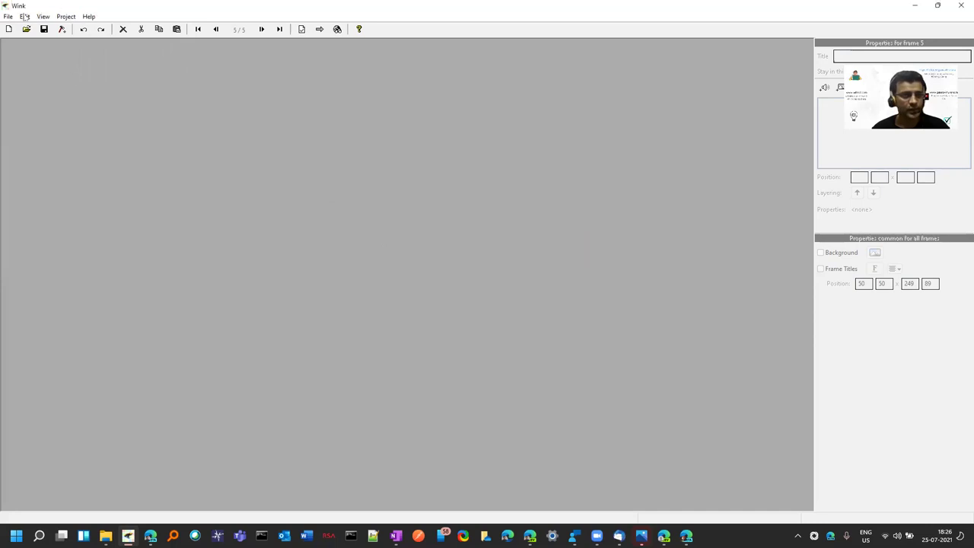
Set the single-frame capture hotkey to Q in Preferences.
{"action": "left_click", "coordinate": [10, 17]}
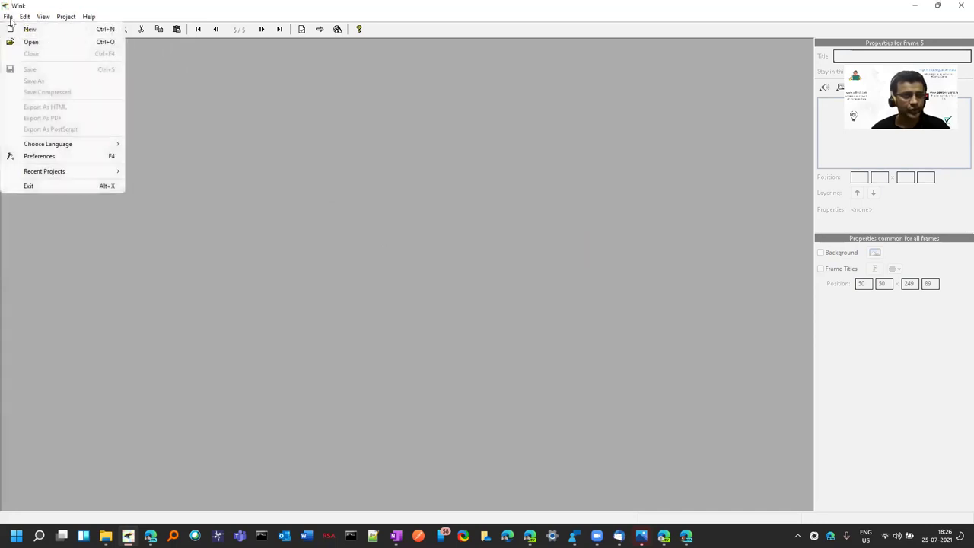
{"action": "left_click", "coordinate": [58, 157]}
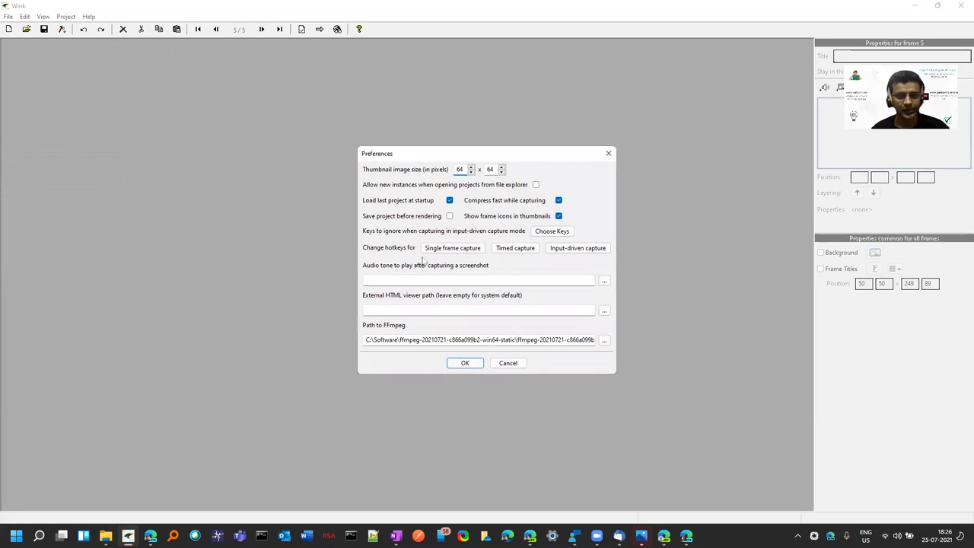
{"action": "left_click", "coordinate": [445, 251]}
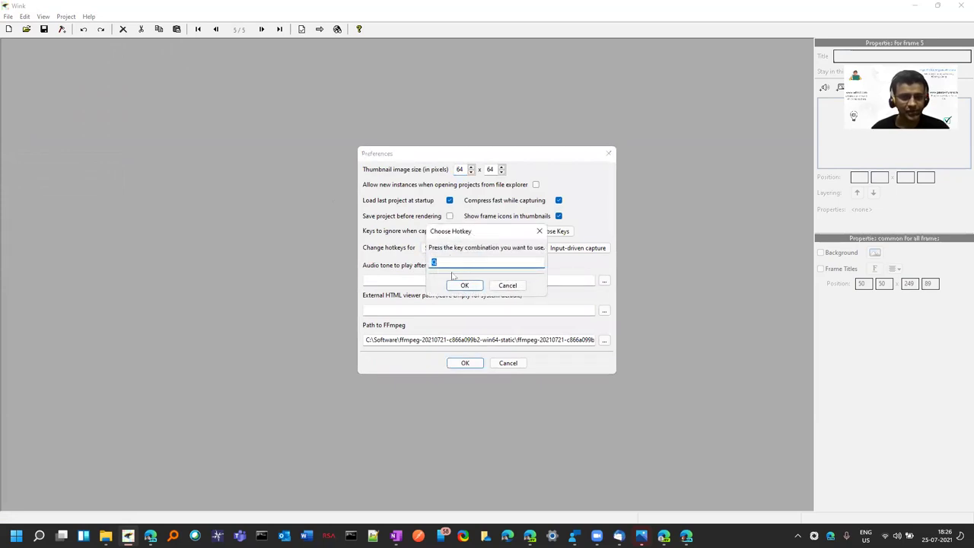
{"action": "left_click_drag", "start_coordinate": [452, 275], "coordinate": [450, 277]}
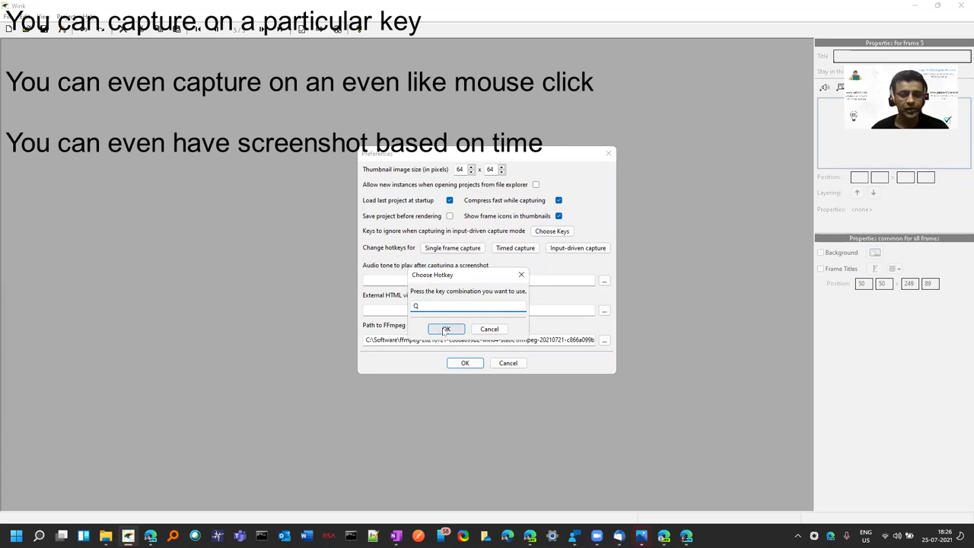
{"action": "left_click", "coordinate": [446, 330]}
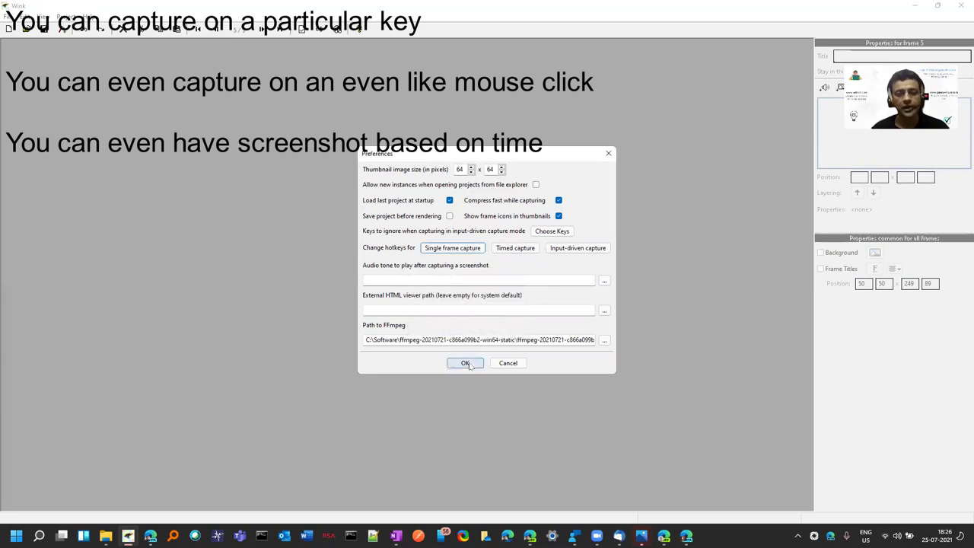
{"action": "left_click", "coordinate": [468, 364]}
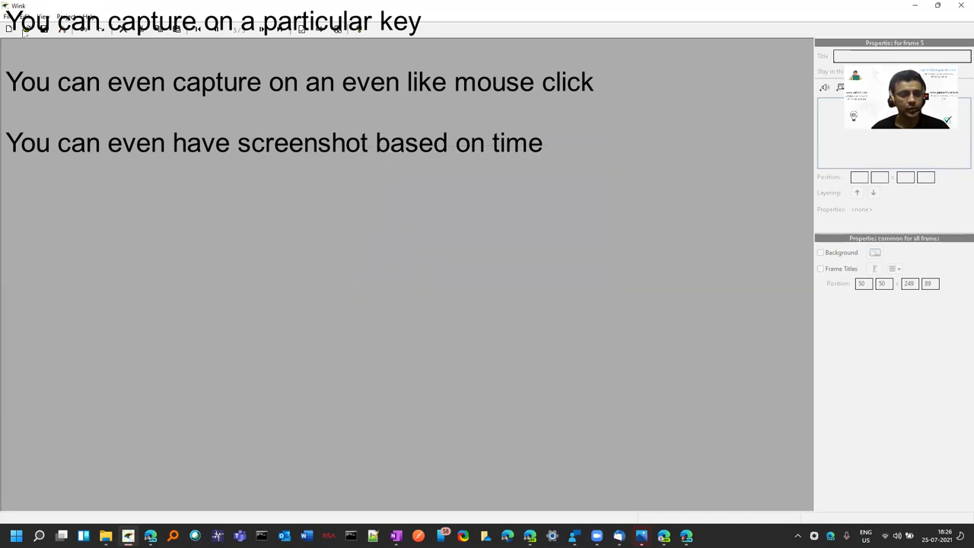
Start a new capture project.
{"action": "key", "text": "alt+f"}
{"action": "key", "text": "Escape"}
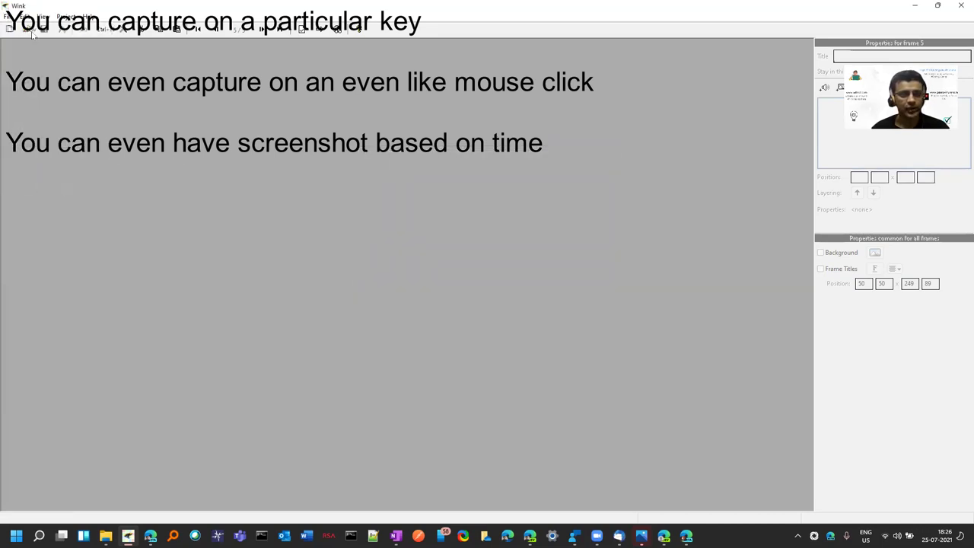
{"action": "left_click", "coordinate": [32, 35]}
Choose a Custom Rectangle capture area of 1916 x 1036 over nearly the whole screen, and begin capturing.
{"action": "left_click", "coordinate": [477, 236]}
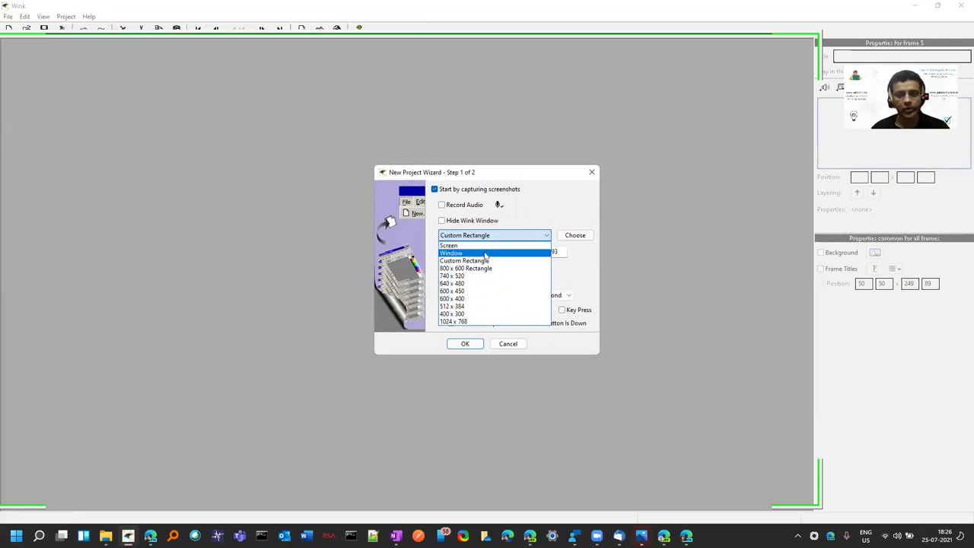
{"action": "left_click", "coordinate": [484, 255]}
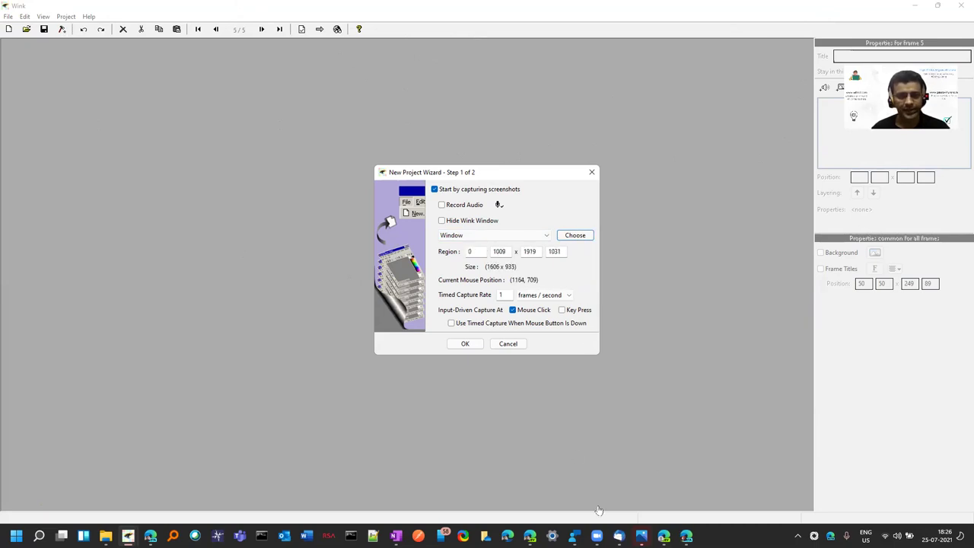
{"action": "left_click", "coordinate": [530, 236]}
{"action": "left_click", "coordinate": [508, 260]}
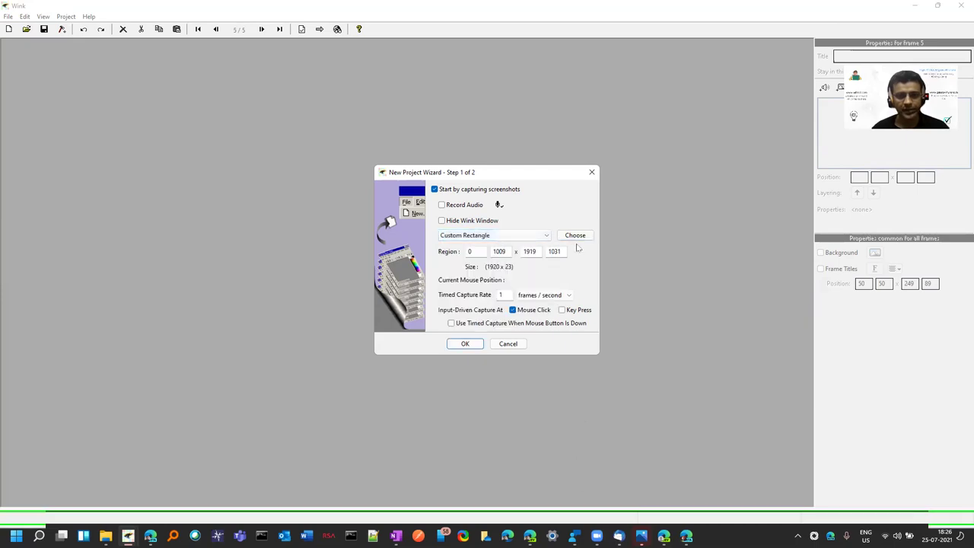
{"action": "left_click", "coordinate": [576, 236]}
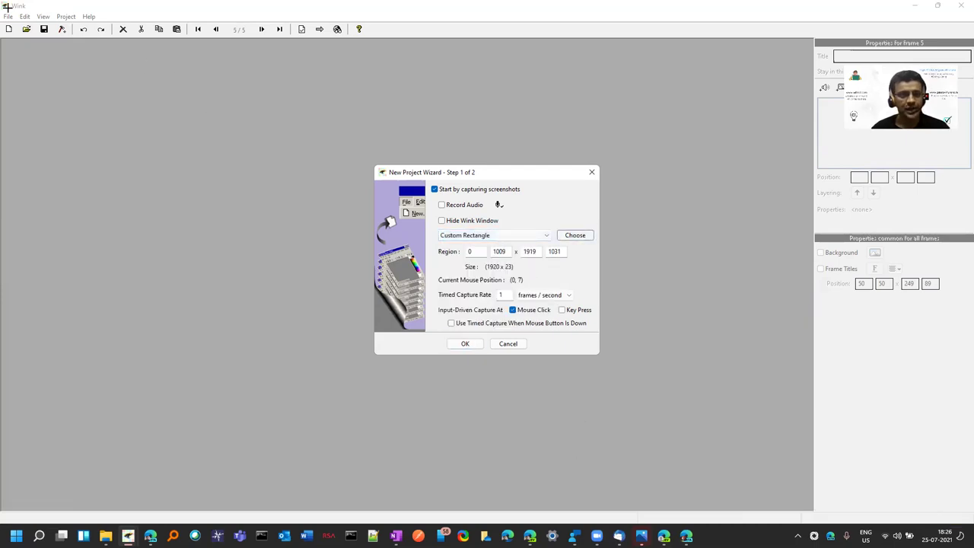
{"action": "left_click_drag", "start_coordinate": [5, 5], "coordinate": [965, 525]}
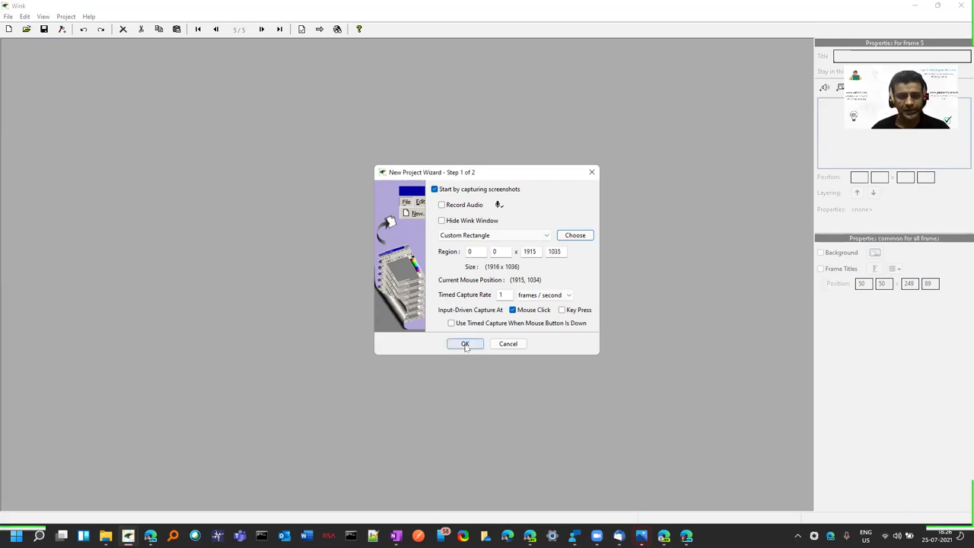
{"action": "left_click", "coordinate": [465, 344]}
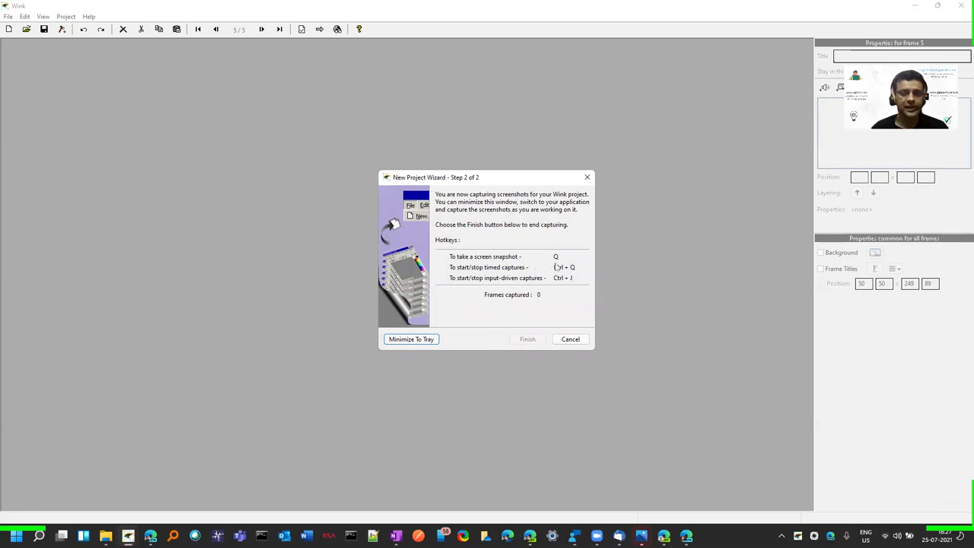
Minimize the running capture wizard to the system tray.
{"action": "left_click", "coordinate": [420, 340]}
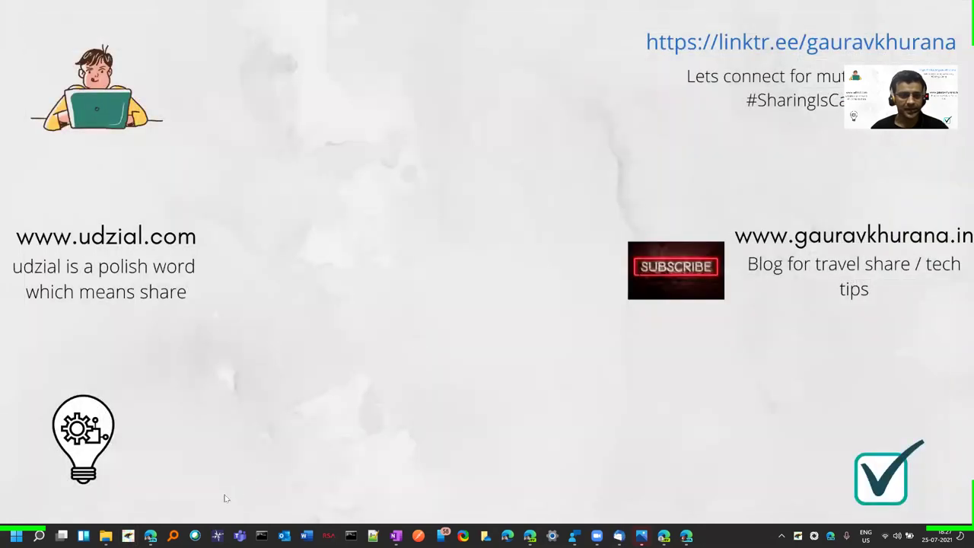
{"action": "mouse_move", "coordinate": [149, 530]}
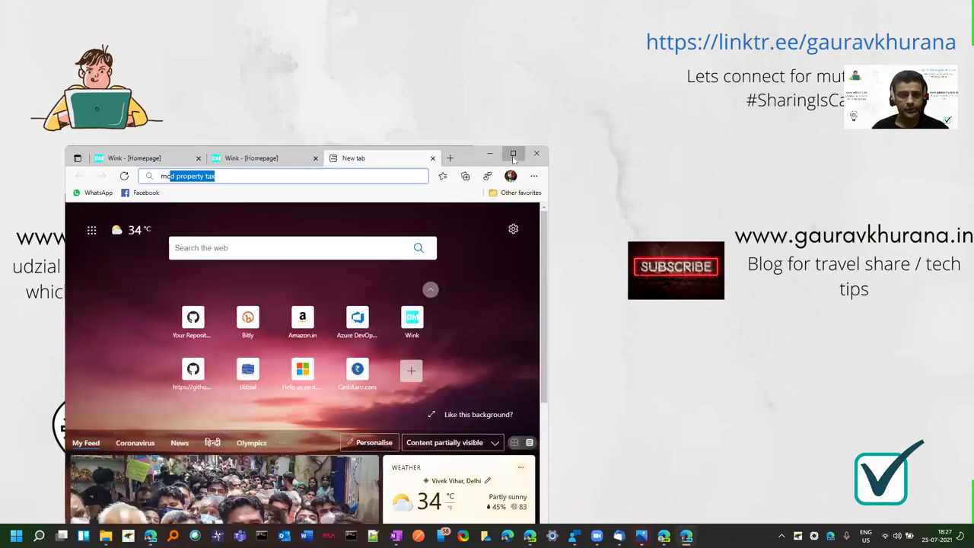
Maximize Edge and follow the EDMC property tax links to the external receipts site.
{"action": "double_click", "coordinate": [509, 158]}
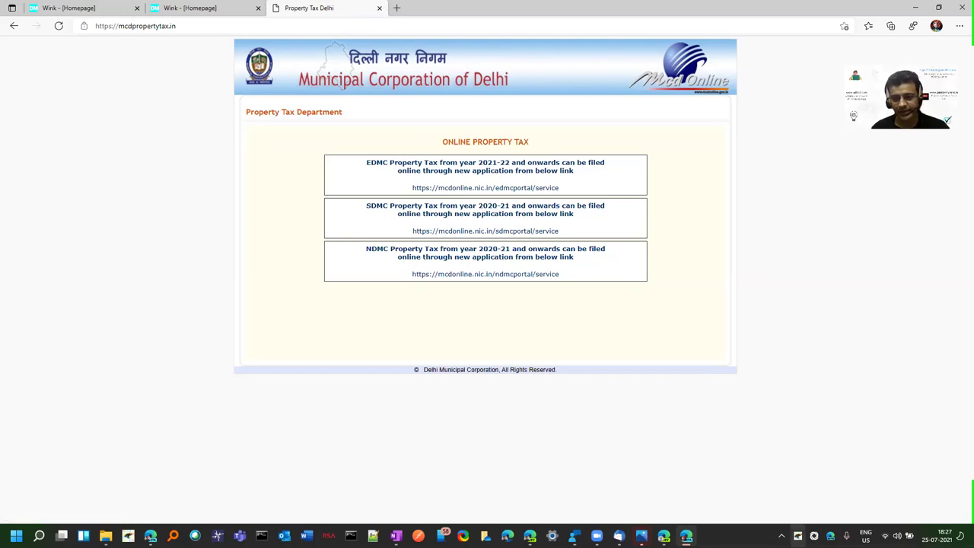
{"action": "left_click", "coordinate": [797, 536]}
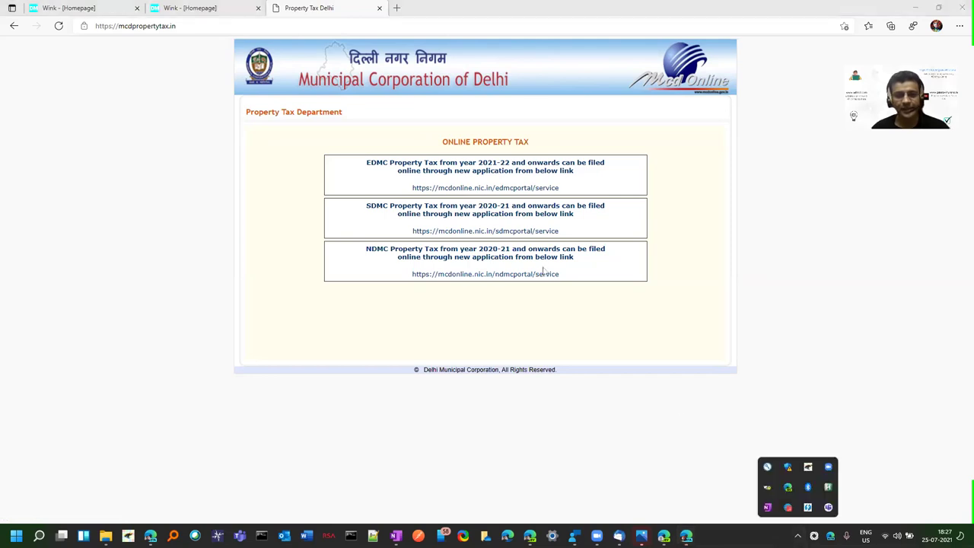
{"action": "triple_click", "coordinate": [437, 179]}
{"action": "left_click", "coordinate": [438, 180]}
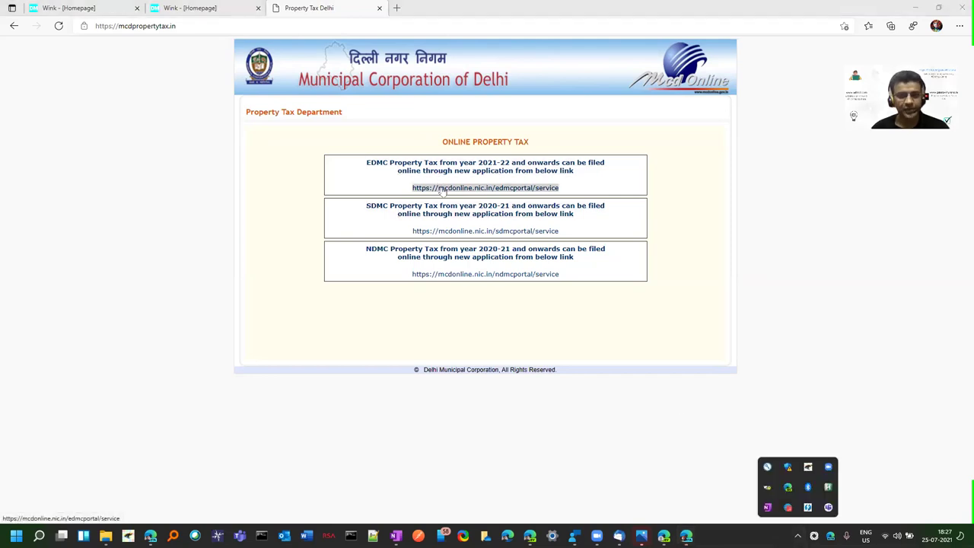
{"action": "left_click", "coordinate": [441, 188]}
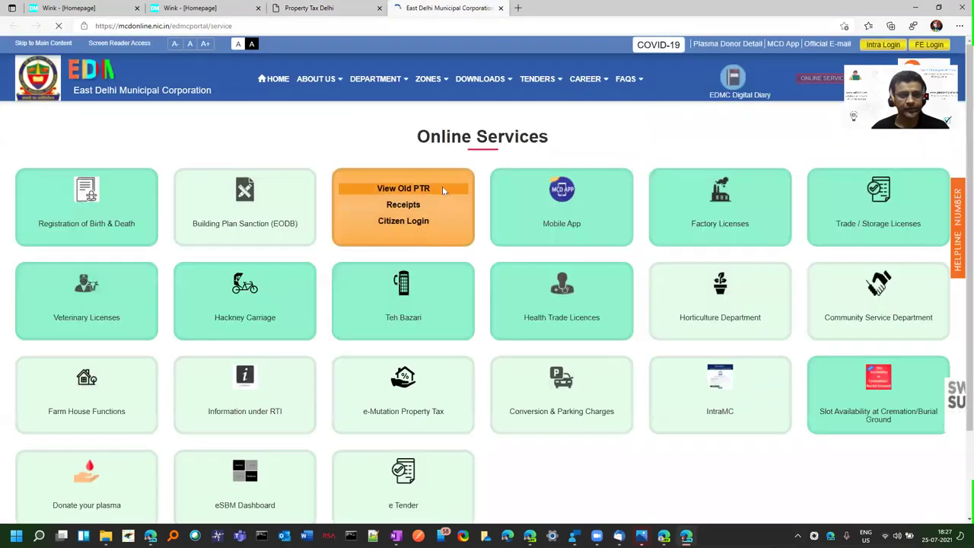
{"action": "left_click", "coordinate": [414, 218]}
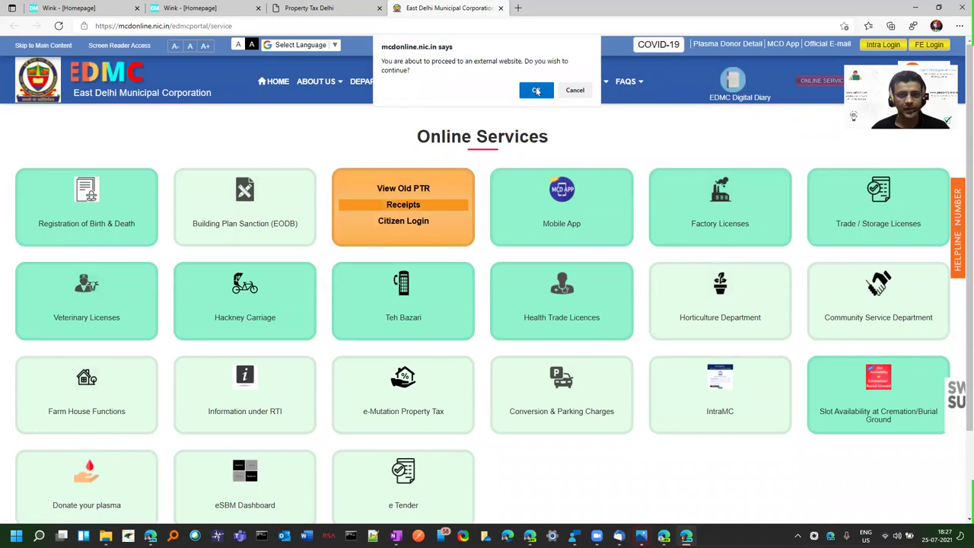
{"action": "left_click", "coordinate": [537, 91]}
Search receipts for property ref ID 3232 in financial year 2008-09.
{"action": "left_click", "coordinate": [482, 199]}
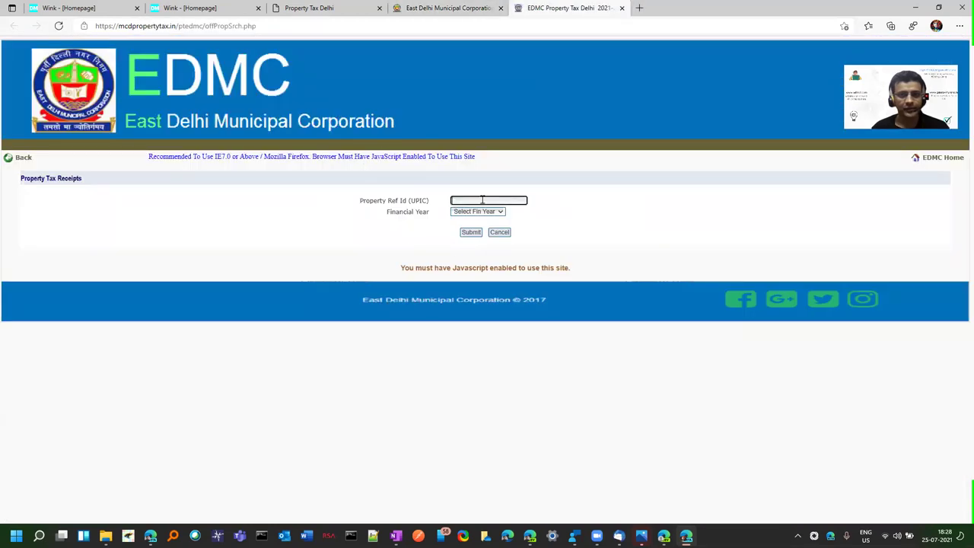
{"action": "left_click", "coordinate": [478, 211]}
{"action": "left_click", "coordinate": [469, 251]}
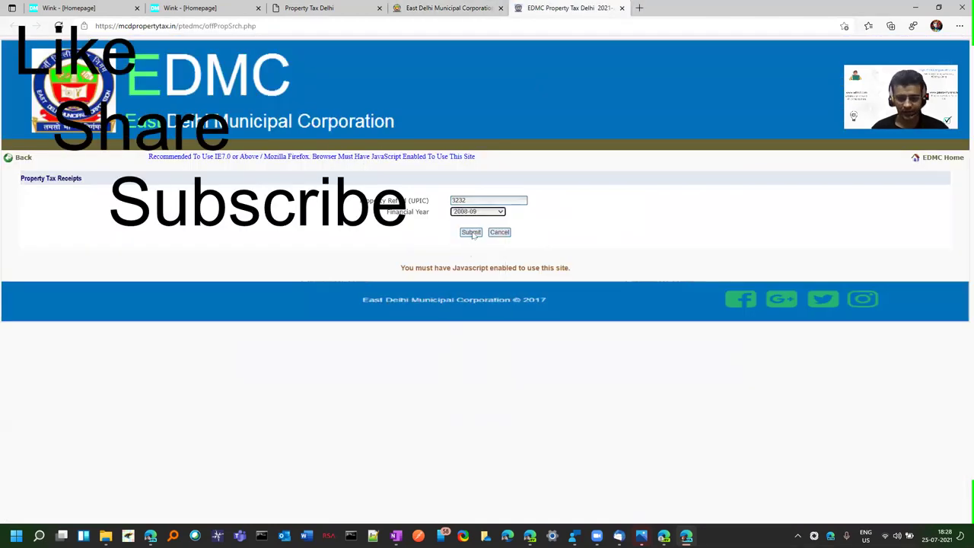
{"action": "left_click", "coordinate": [471, 232]}
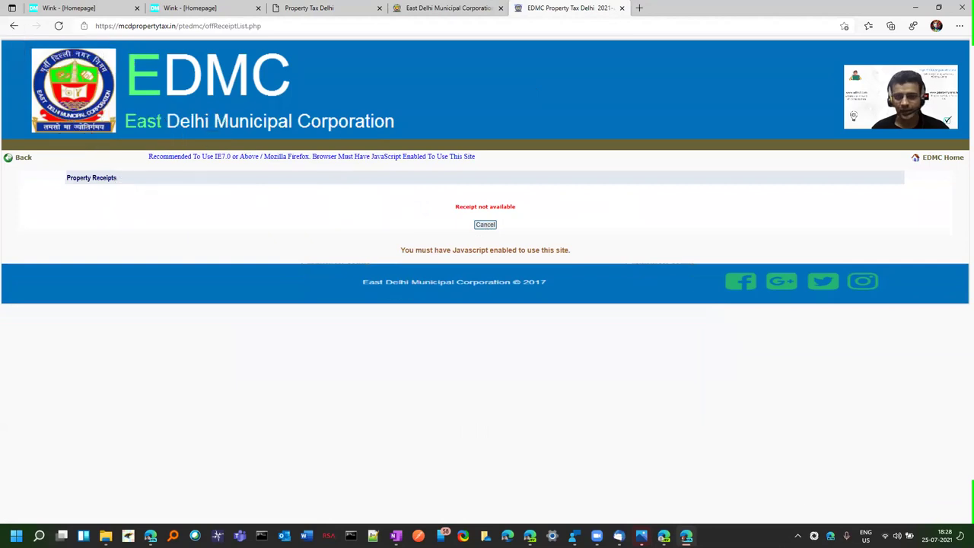
Finish the Wink capture from its tray icon menu.
{"action": "left_click", "coordinate": [798, 535]}
{"action": "right_click", "coordinate": [806, 470]}
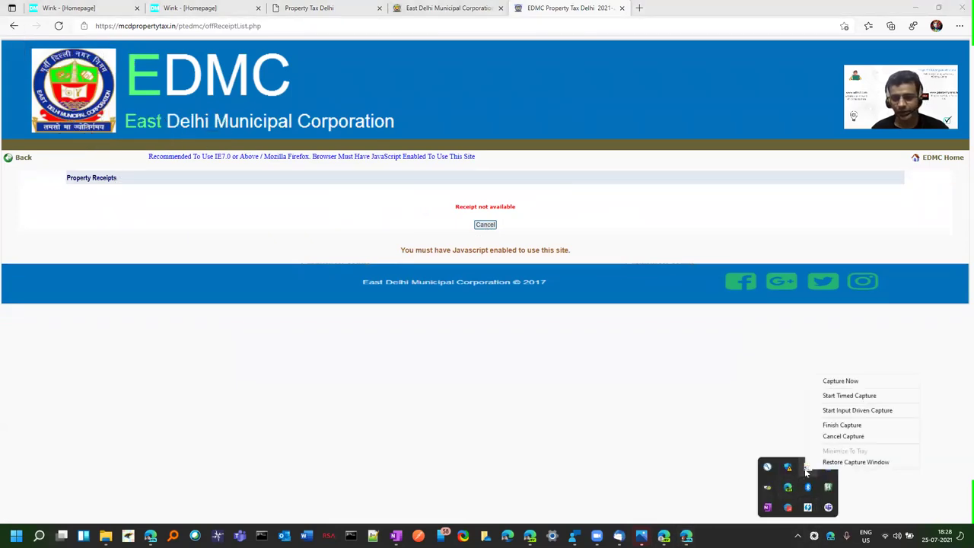
{"action": "left_click", "coordinate": [842, 425]}
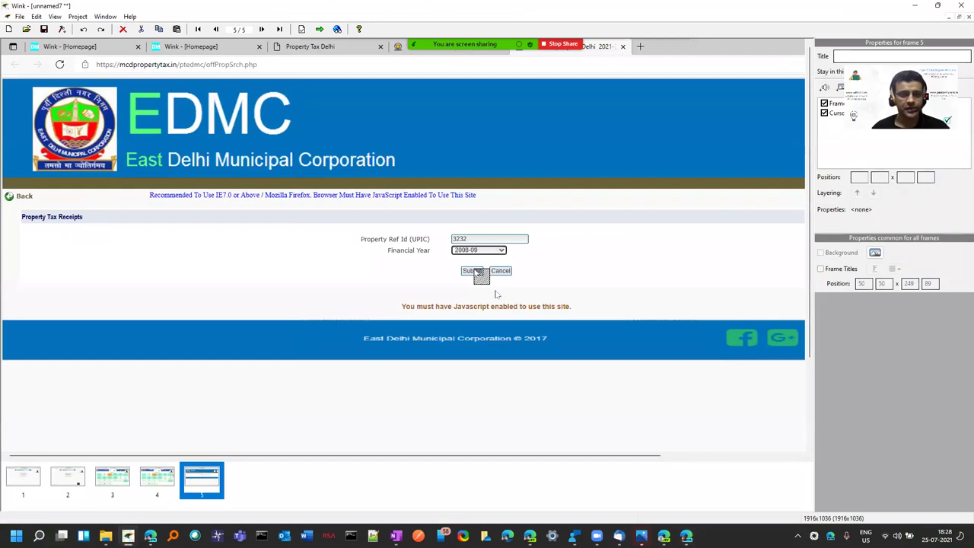
Step through the captured frames to frame 3 (Online Services) and add a text callout.
{"action": "key", "text": "Page_Up"}
{"action": "key", "text": "Page_Up"}
{"action": "key", "text": "Page_Up"}
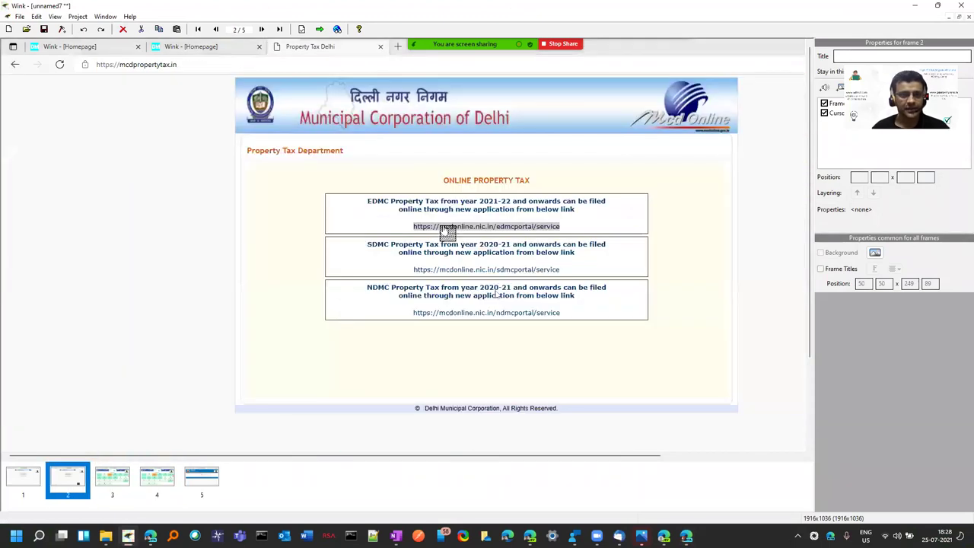
{"action": "key", "text": "Page_Down"}
{"action": "key", "text": "Page_Down"}
{"action": "key", "text": "Page_Down"}
{"action": "key", "text": "Page_Up"}
{"action": "key", "text": "Page_Up"}
{"action": "key", "text": "Page_Up"}
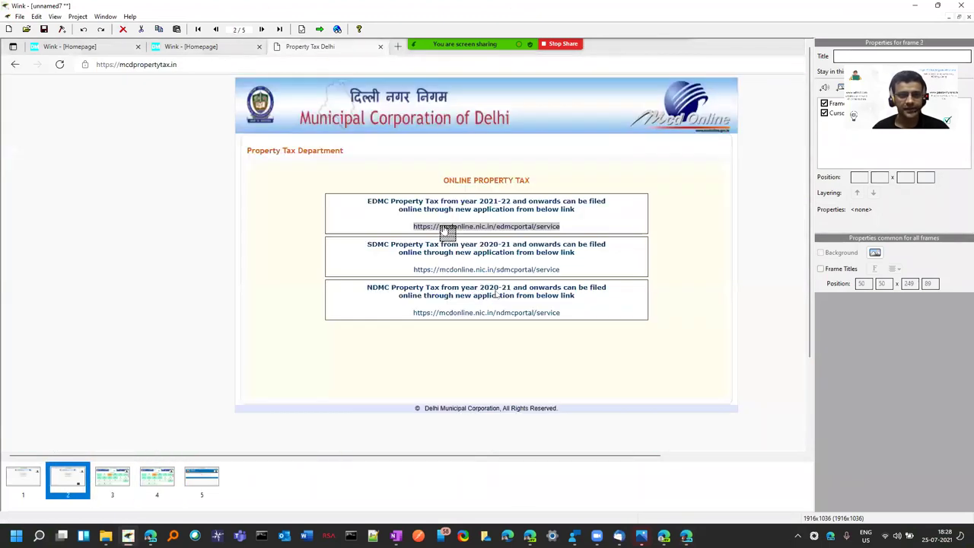
{"action": "key", "text": "Page_Down"}
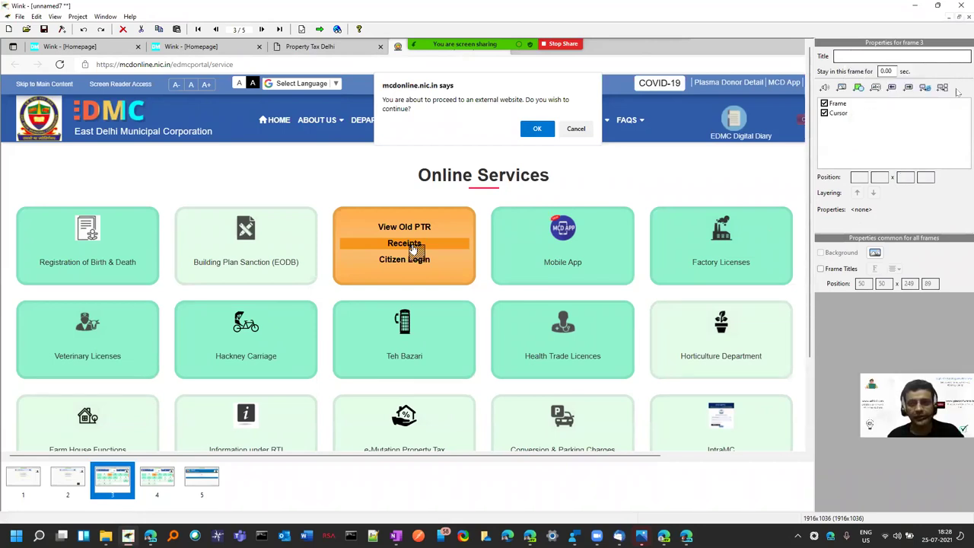
{"action": "left_click", "coordinate": [875, 88]}
Type 'click on this button.. this is the place where you will find receipts' in the frame 3 callout.
{"action": "left_click", "coordinate": [371, 231]}
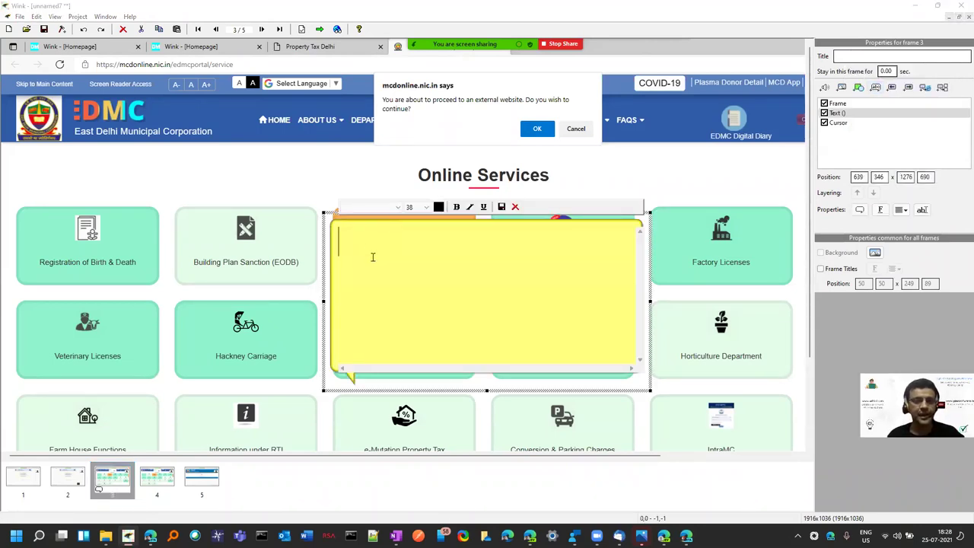
{"action": "type", "text": "Clcik"}
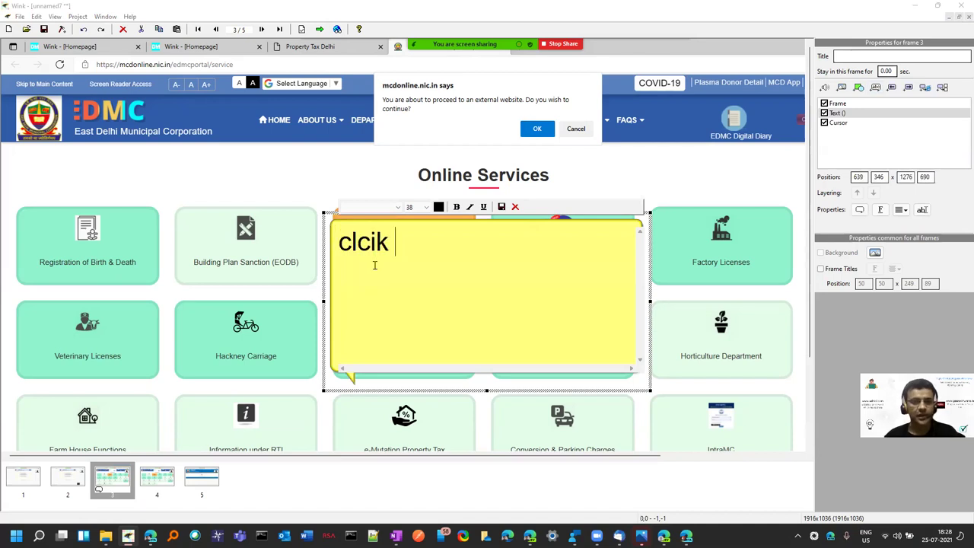
{"action": "key", "text": "BackSpace"}
{"action": "key", "text": "BackSpace"}
{"action": "key", "text": "BackSpace"}
{"action": "key", "text": "BackSpace"}
{"action": "key", "text": "BackSpace"}
{"action": "type", "text": "click on "}
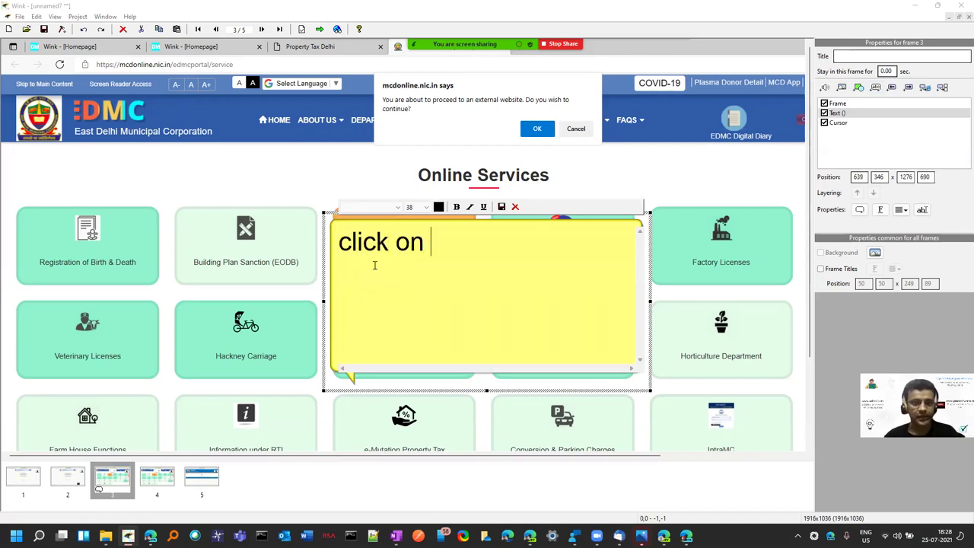
{"action": "type", "text": "this button.. "}
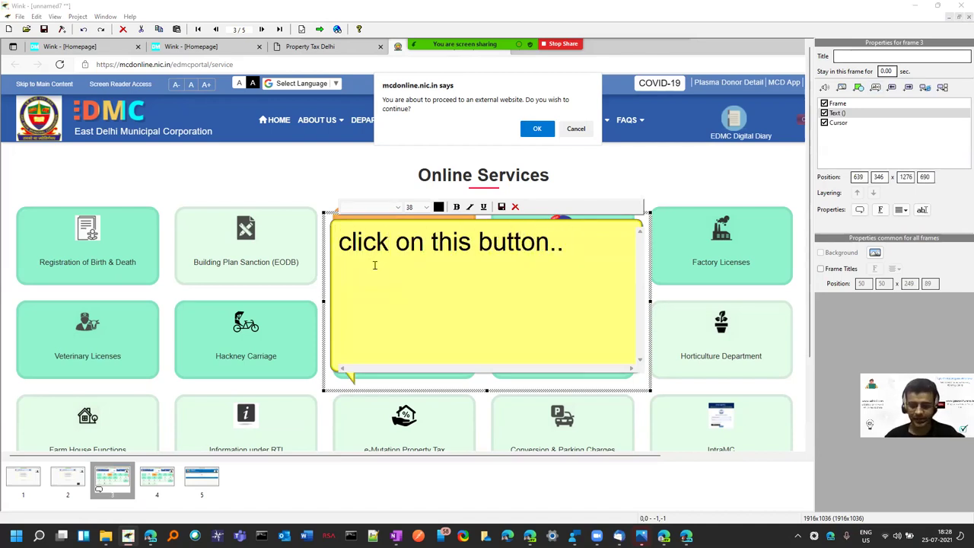
{"action": "type", "text": "this is the place wher"}
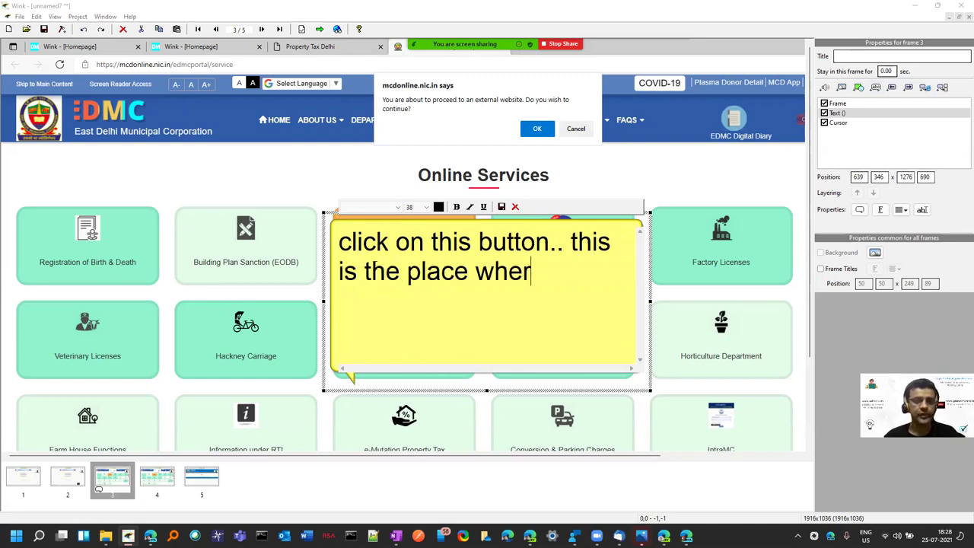
{"action": "type", "text": "e you will find re"}
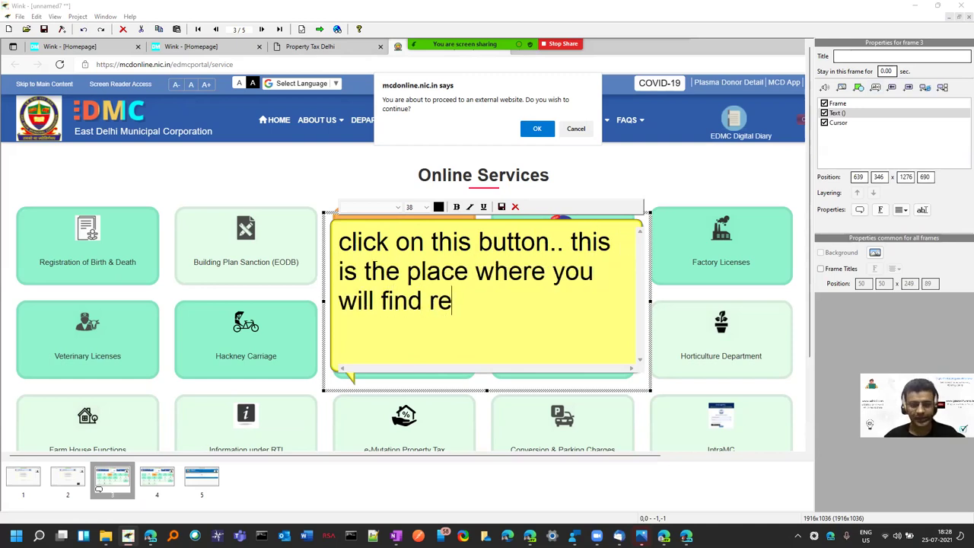
{"action": "type", "text": "ceipts"}
{"action": "key", "text": "Return"}
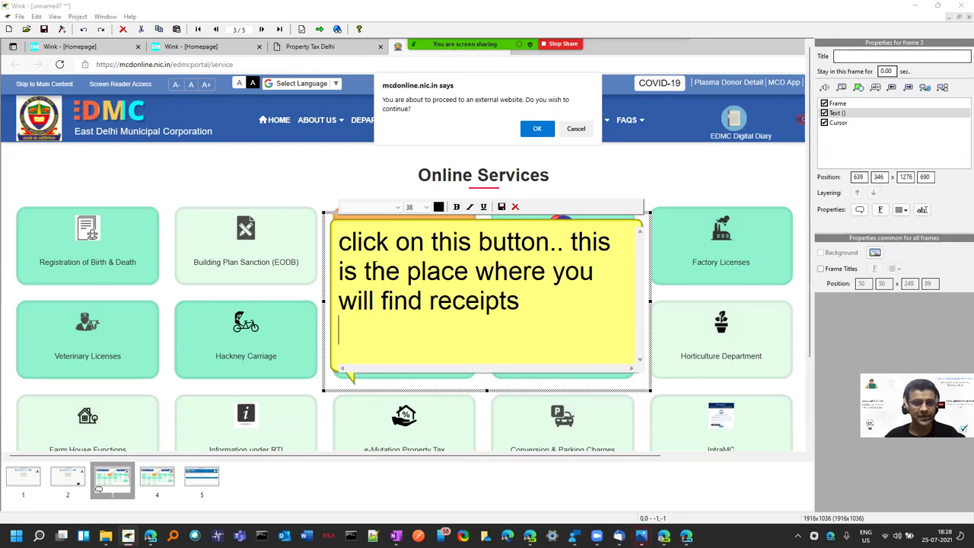
{"action": "left_click", "coordinate": [252, 305]}
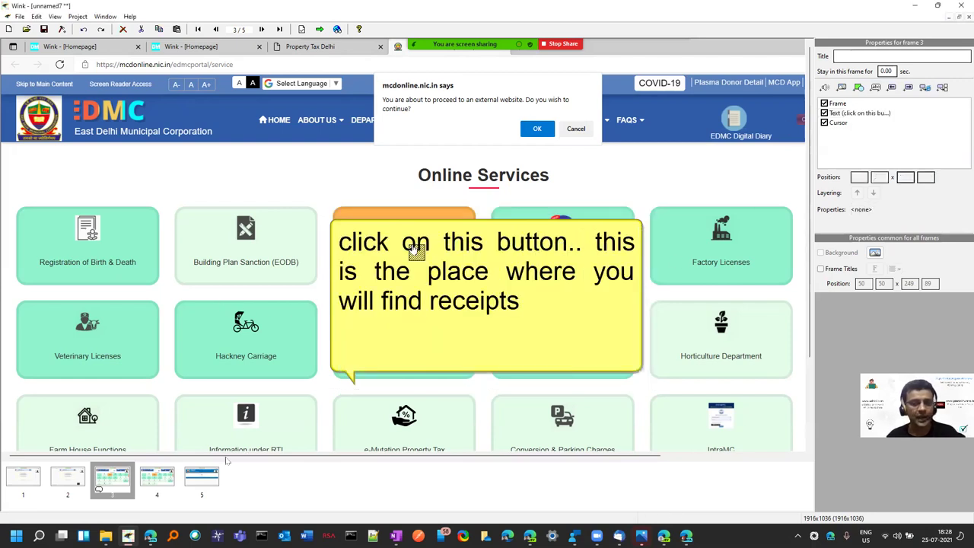
Duplicate frame 4, recheck frame 3's callout, and move to frame 6.
{"action": "left_click", "coordinate": [164, 475]}
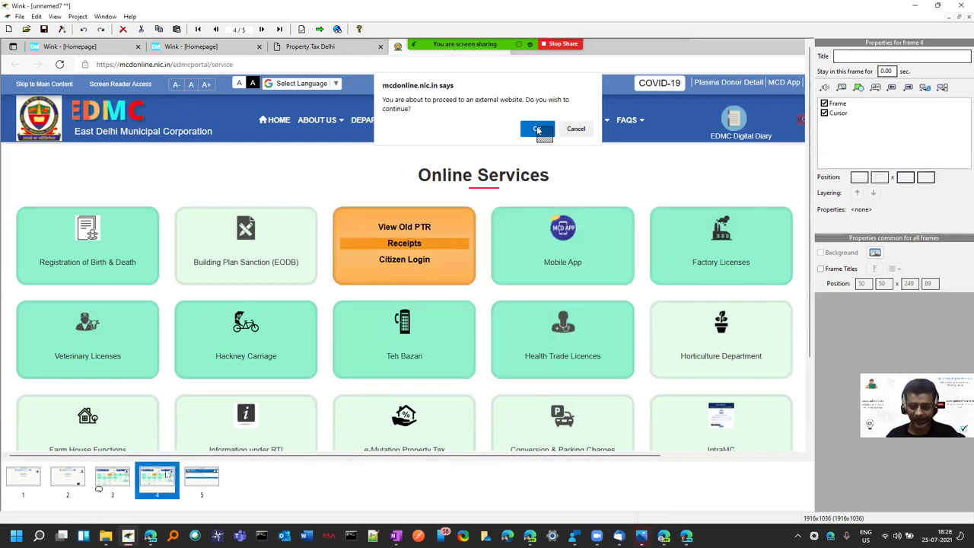
{"action": "key", "text": "ctrl+v"}
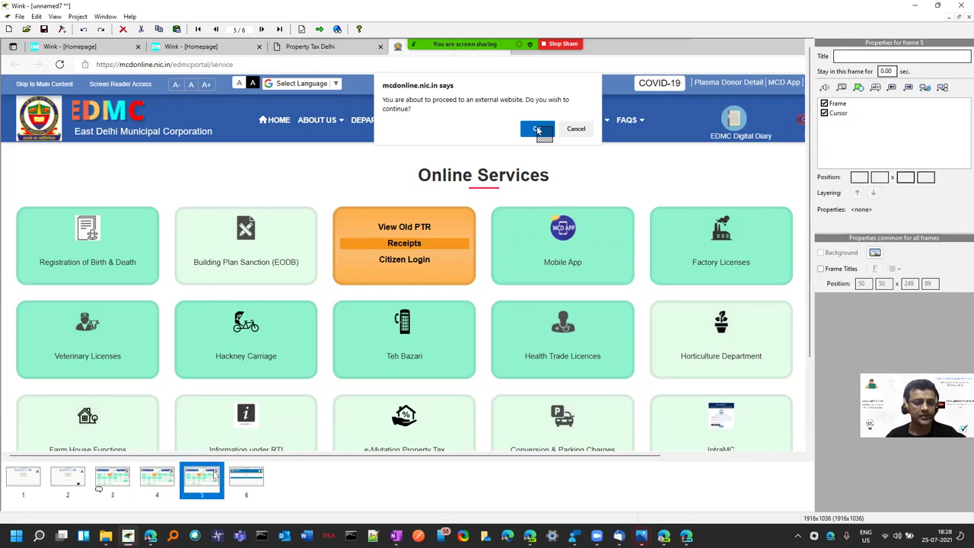
{"action": "left_click", "coordinate": [150, 475]}
{"action": "left_click", "coordinate": [117, 483]}
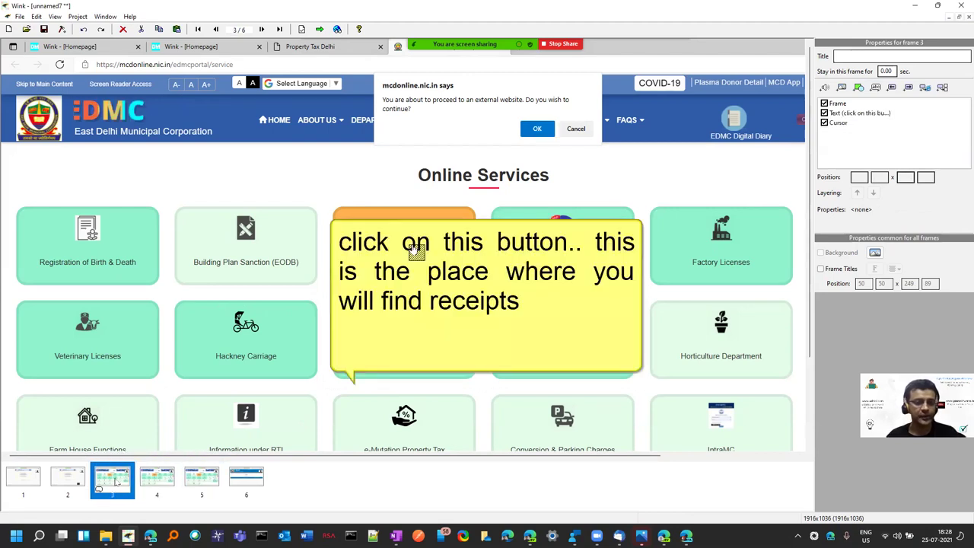
{"action": "left_click", "coordinate": [246, 486]}
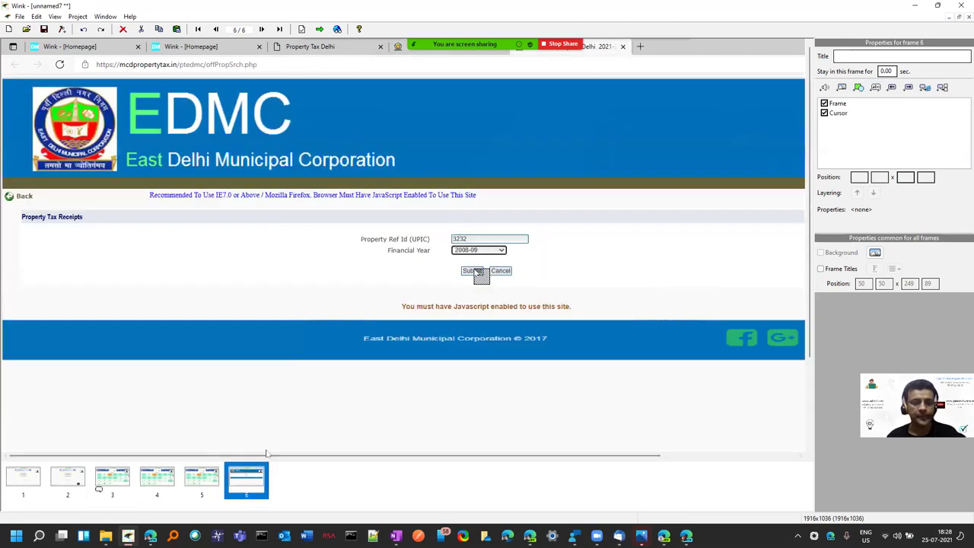
Add an empty callout to frame 6, then delete it.
{"action": "left_click", "coordinate": [876, 89]}
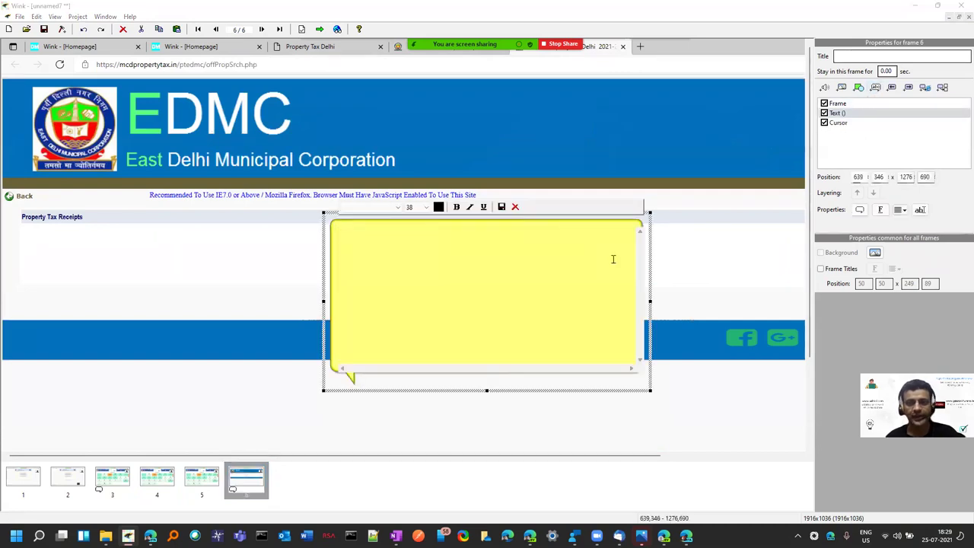
{"action": "left_click", "coordinate": [678, 293]}
{"action": "left_click", "coordinate": [640, 277]}
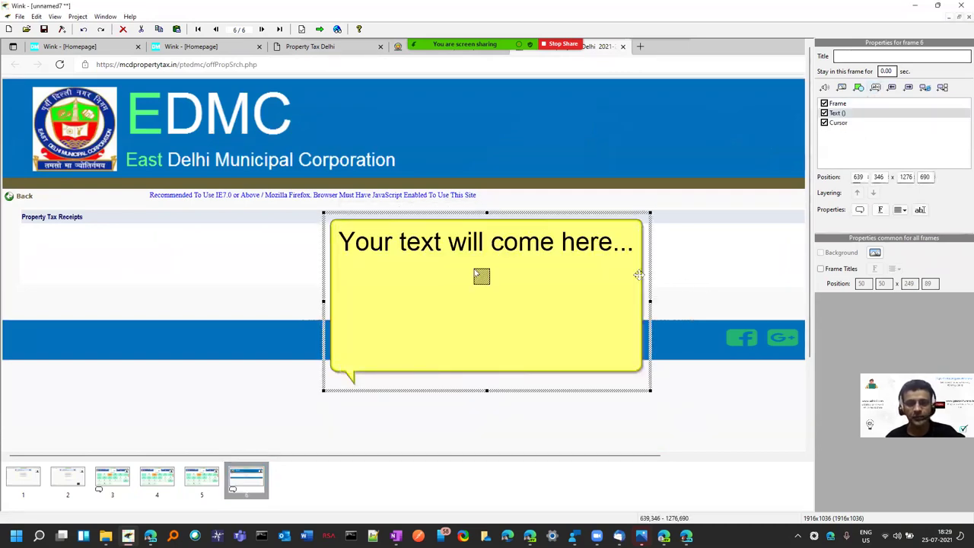
{"action": "key", "text": "Delete"}
Add a medium-border up arrow and shrink it to the left under the Property Tax Receipts heading.
{"action": "left_click", "coordinate": [858, 88]}
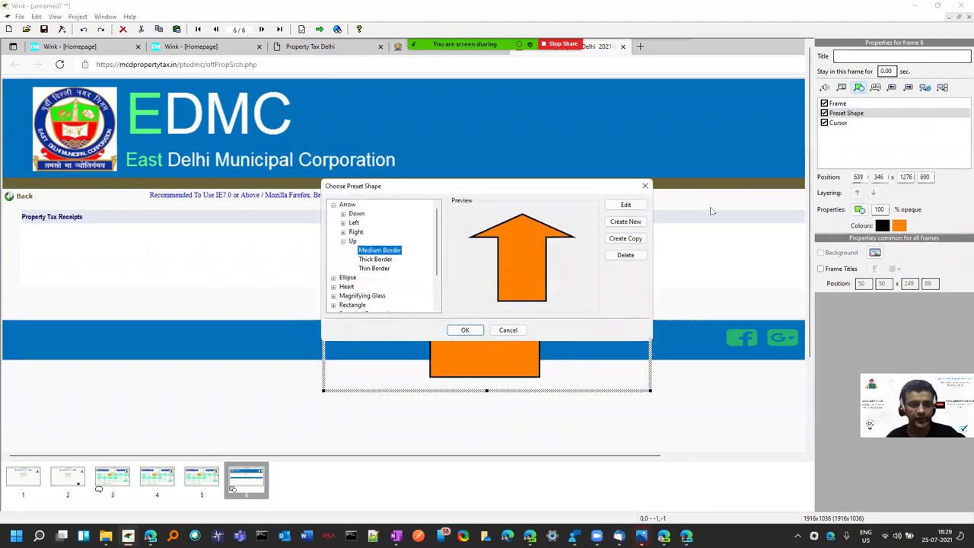
{"action": "left_click", "coordinate": [465, 330]}
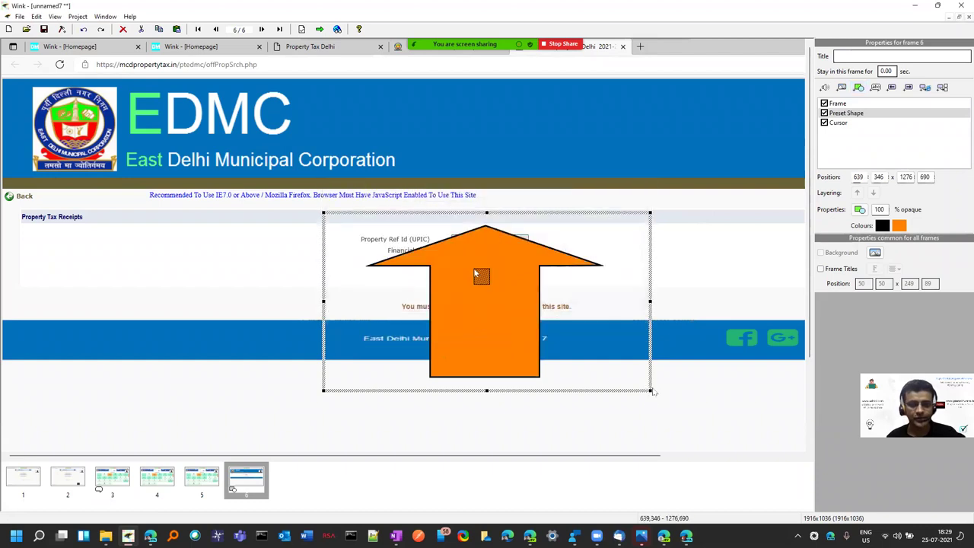
{"action": "left_click_drag", "start_coordinate": [487, 304], "coordinate": [286, 270]}
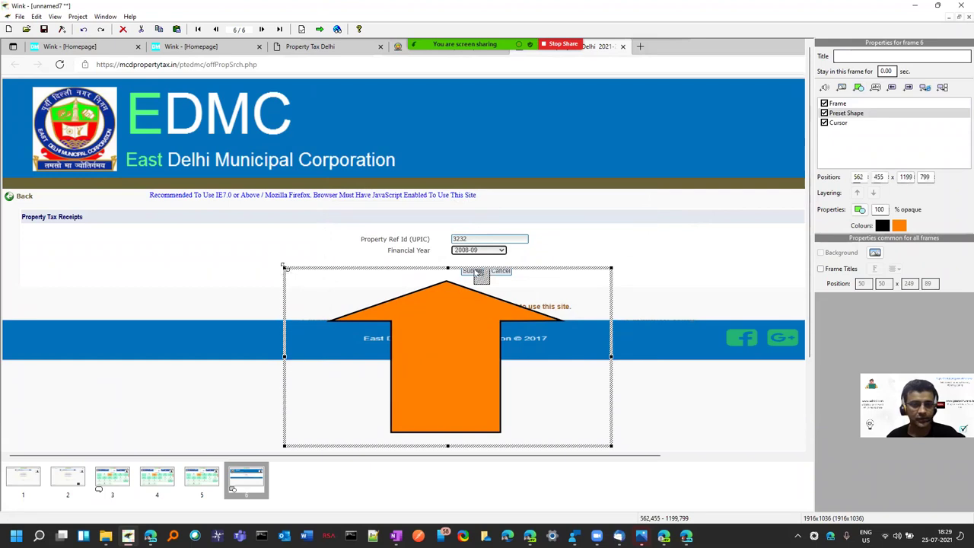
{"action": "left_click_drag", "start_coordinate": [283, 267], "coordinate": [169, 219]}
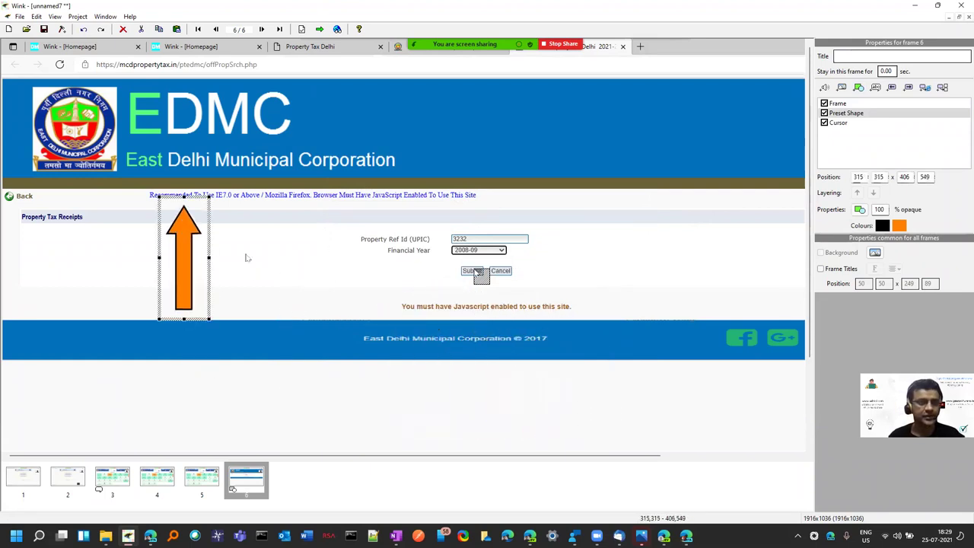
{"action": "left_click", "coordinate": [20, 15]}
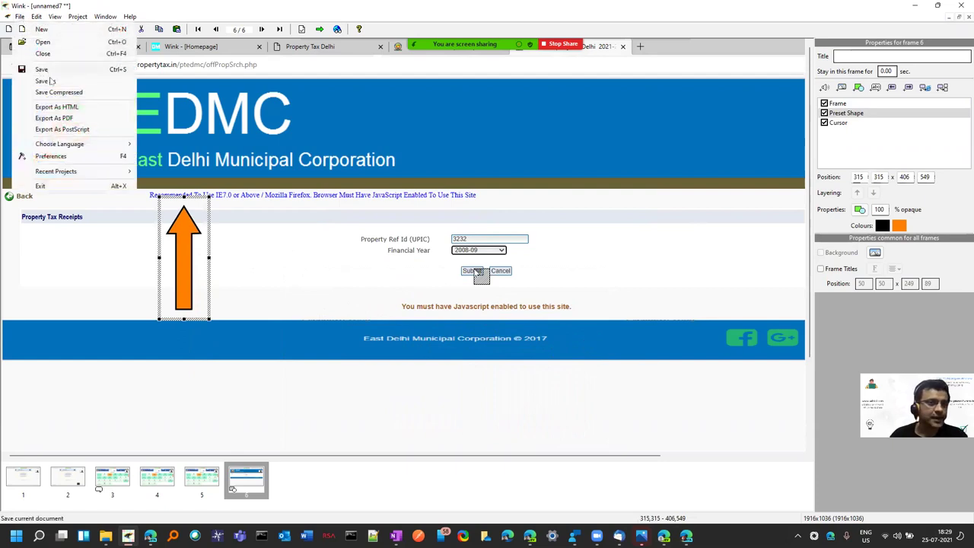
Export the project as testwink.htm with Windows bitmap (*.bmp) frame images.
{"action": "left_click", "coordinate": [56, 107]}
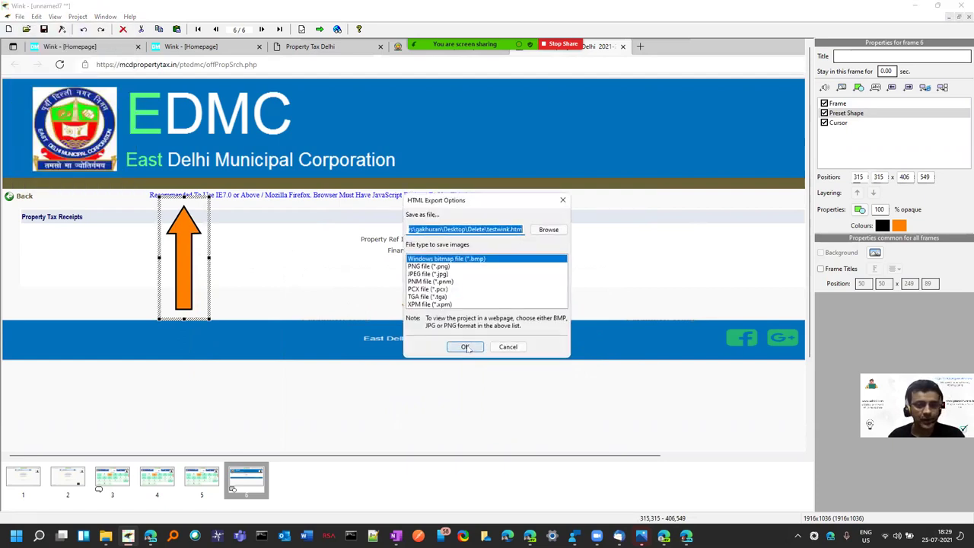
{"action": "left_click", "coordinate": [465, 346]}
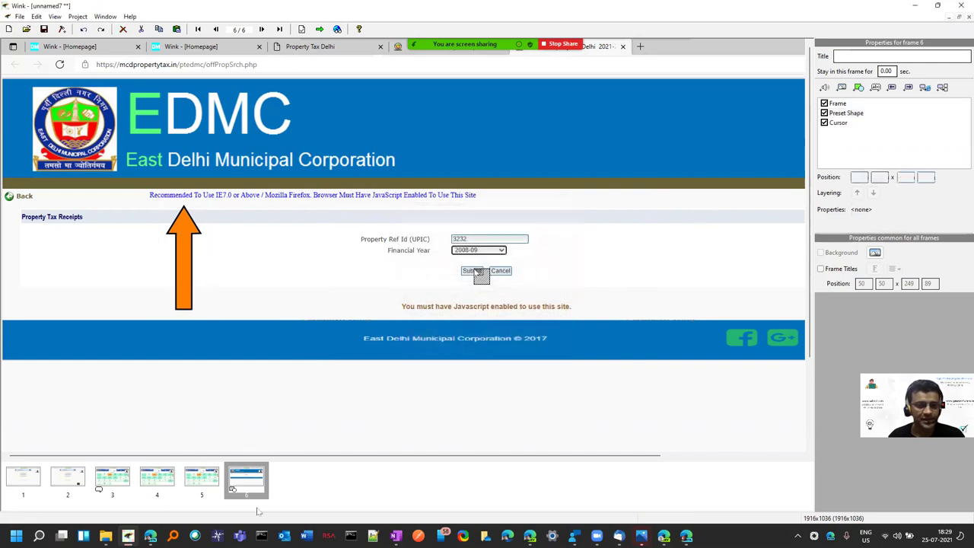
{"action": "mouse_move", "coordinate": [105, 536]}
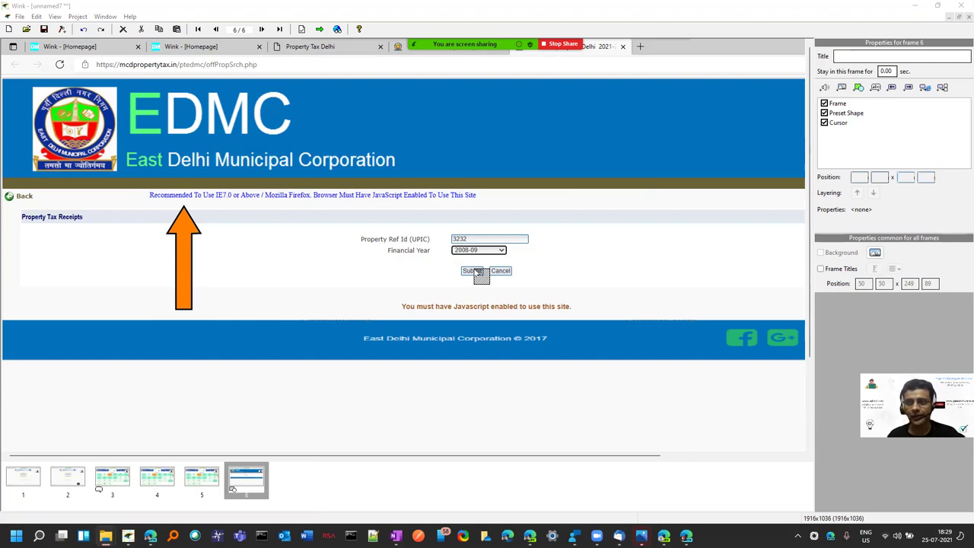
{"action": "left_click", "coordinate": [19, 17]}
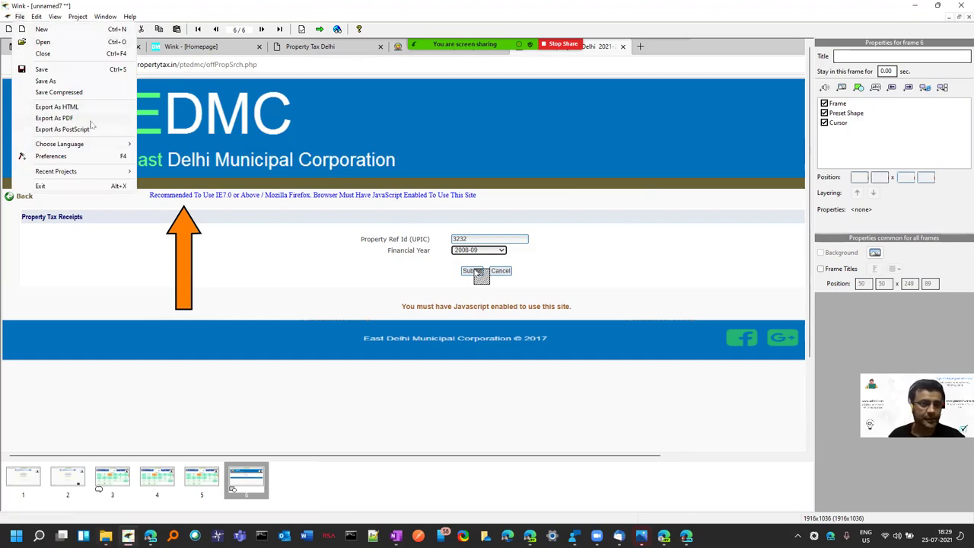
{"action": "key", "text": "Escape"}
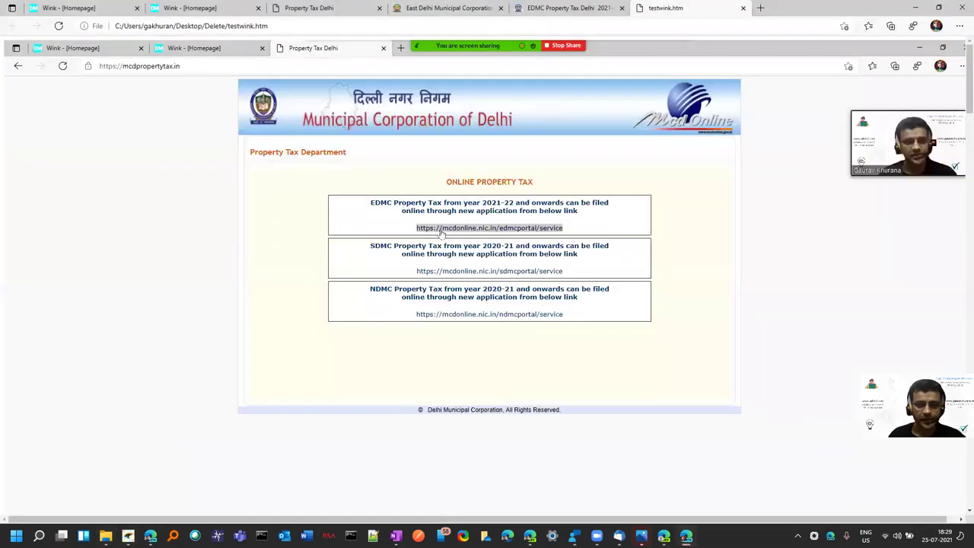
Scroll through testwink.htm in Edge, then minimize the browser.
{"action": "scroll", "coordinate": [955, 228], "scroll_direction": "down", "scroll_amount": 4}
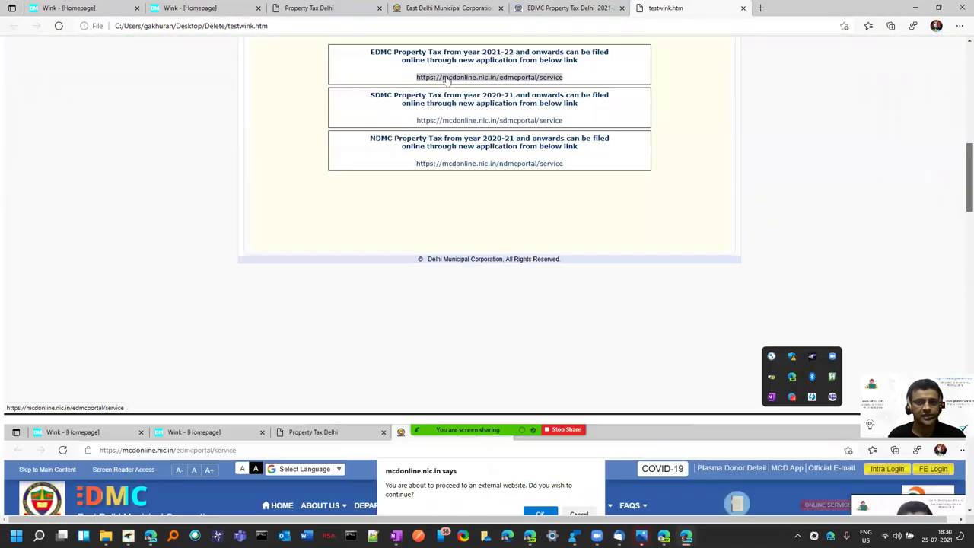
{"action": "left_click", "coordinate": [916, 7]}
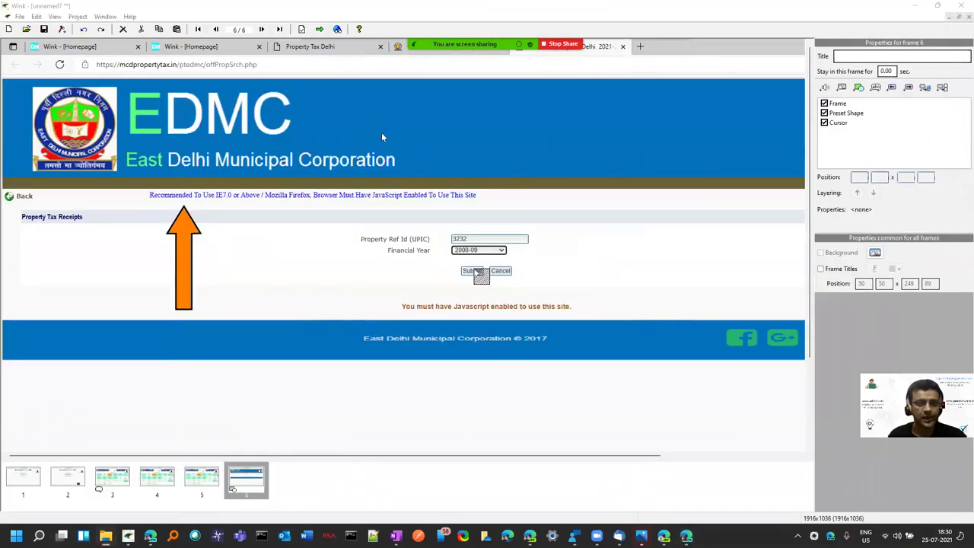
Save the project as abcTestProperty.wnk, then select the orange arrow on frame 6.
{"action": "left_click", "coordinate": [20, 16]}
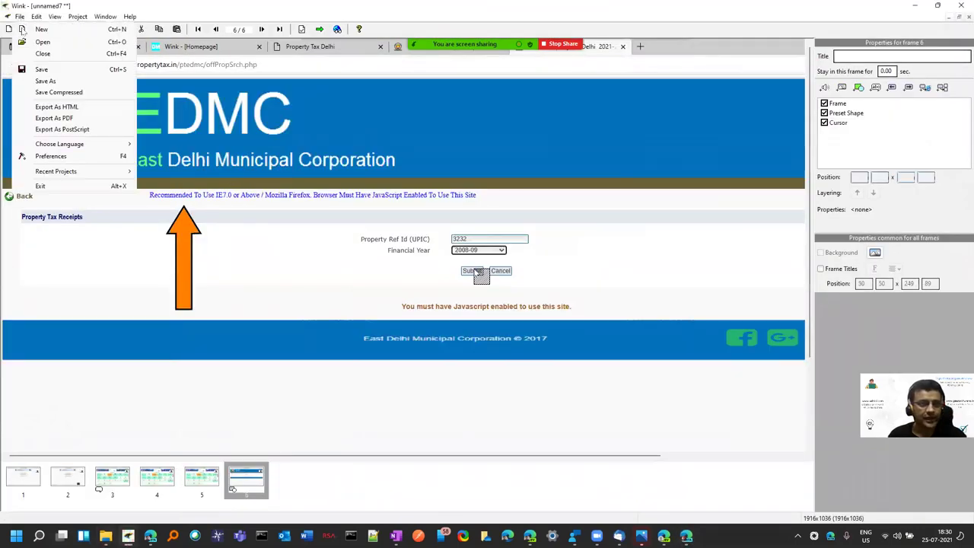
{"action": "left_click", "coordinate": [30, 69]}
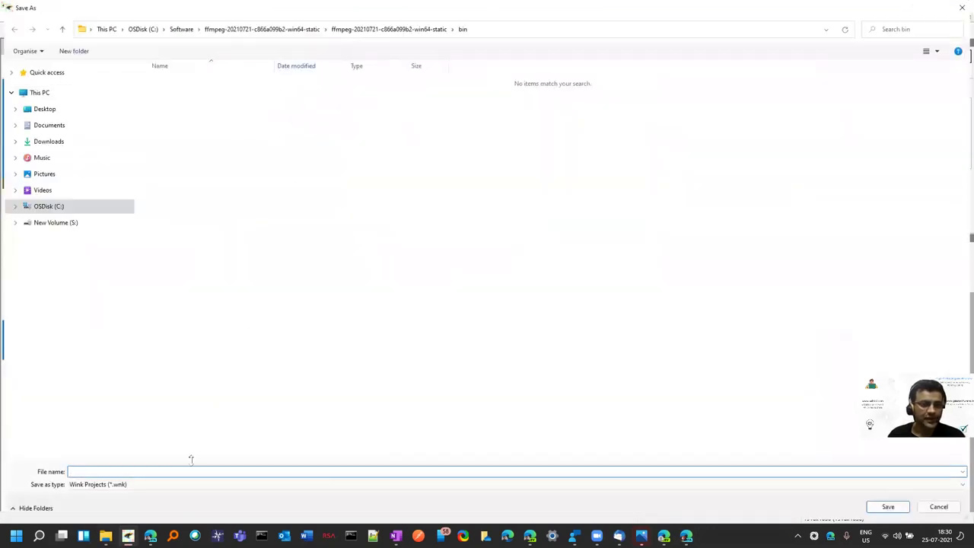
{"action": "type", "text": "abcTestProperty"}
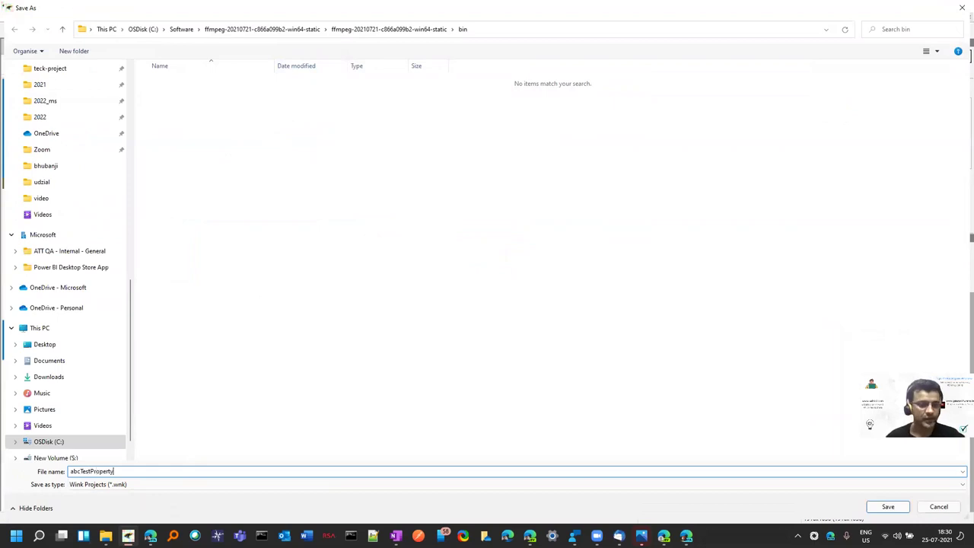
{"action": "key", "text": "Return"}
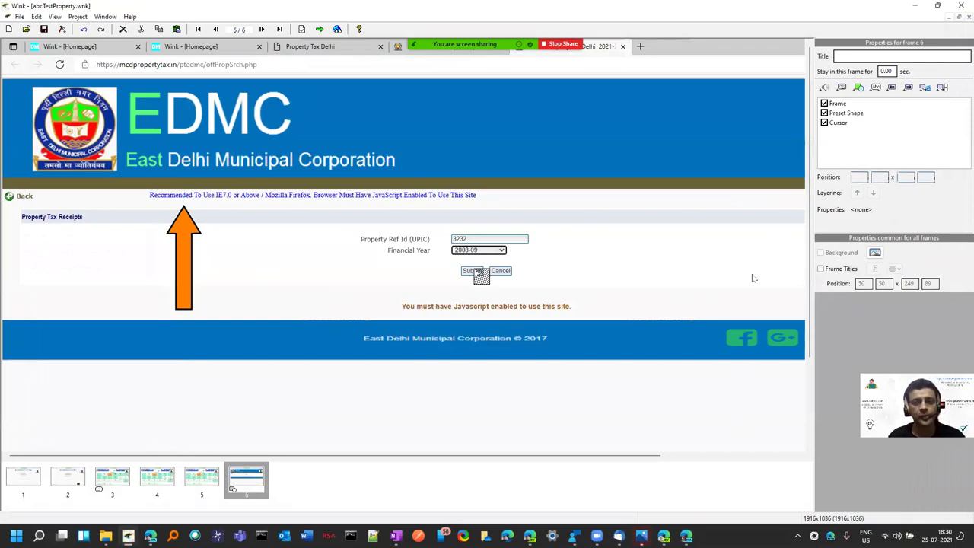
{"action": "left_click", "coordinate": [175, 239]}
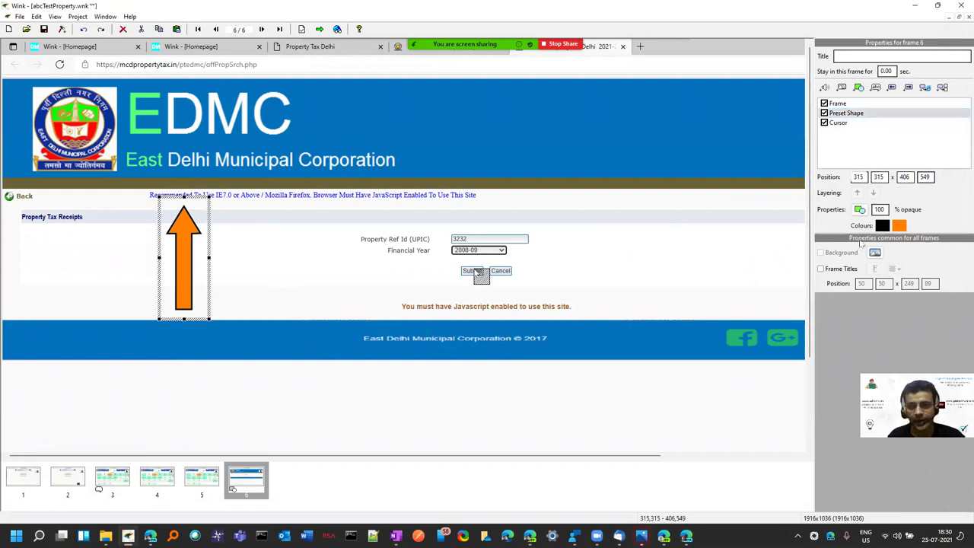
Replace frame 6's orange up-arrow with a Crossed Ellipse preset and drag it over Submit.
{"action": "left_click", "coordinate": [859, 209]}
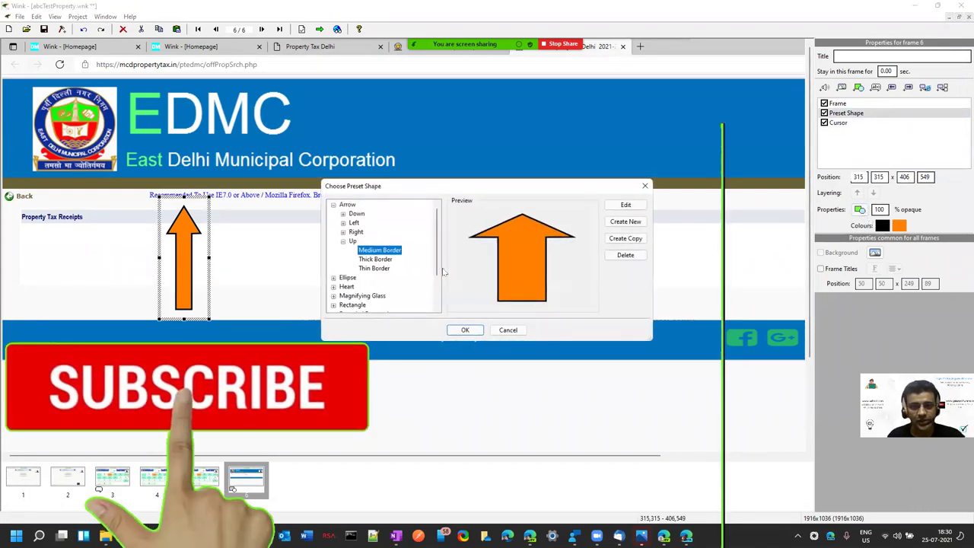
{"action": "left_click", "coordinate": [375, 259]}
{"action": "left_click", "coordinate": [374, 268]}
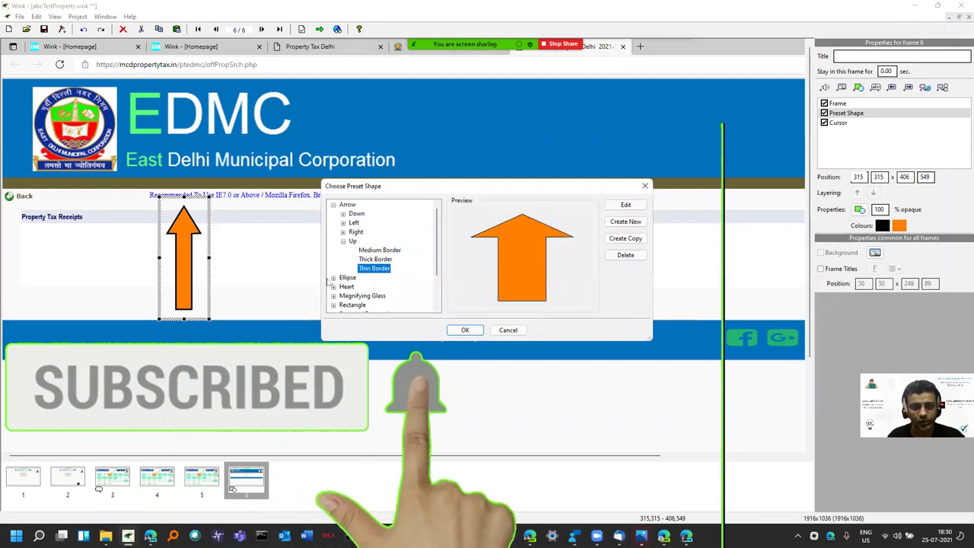
{"action": "left_click", "coordinate": [333, 277]}
{"action": "left_click", "coordinate": [343, 267]}
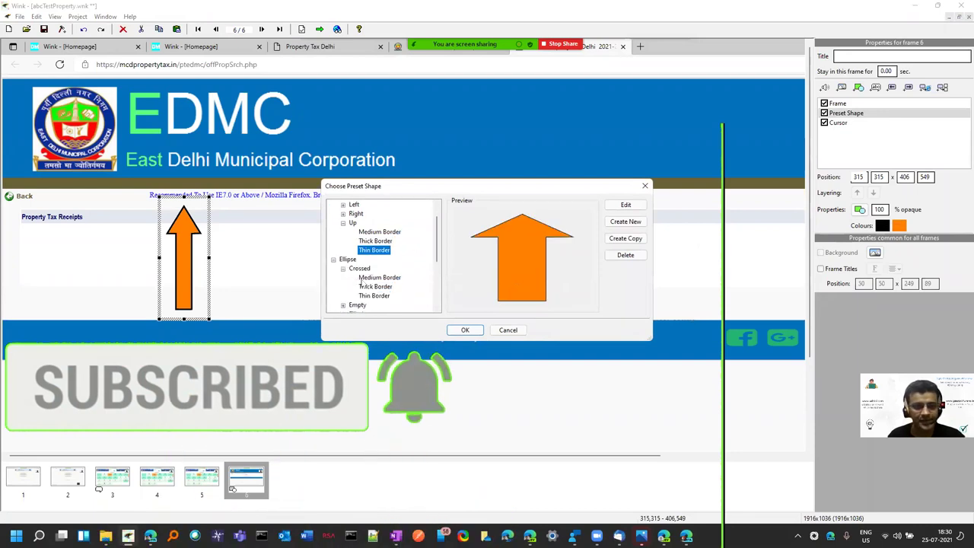
{"action": "left_click", "coordinate": [361, 283]}
{"action": "left_click", "coordinate": [465, 329]}
{"action": "left_click_drag", "start_coordinate": [213, 277], "coordinate": [483, 282]}
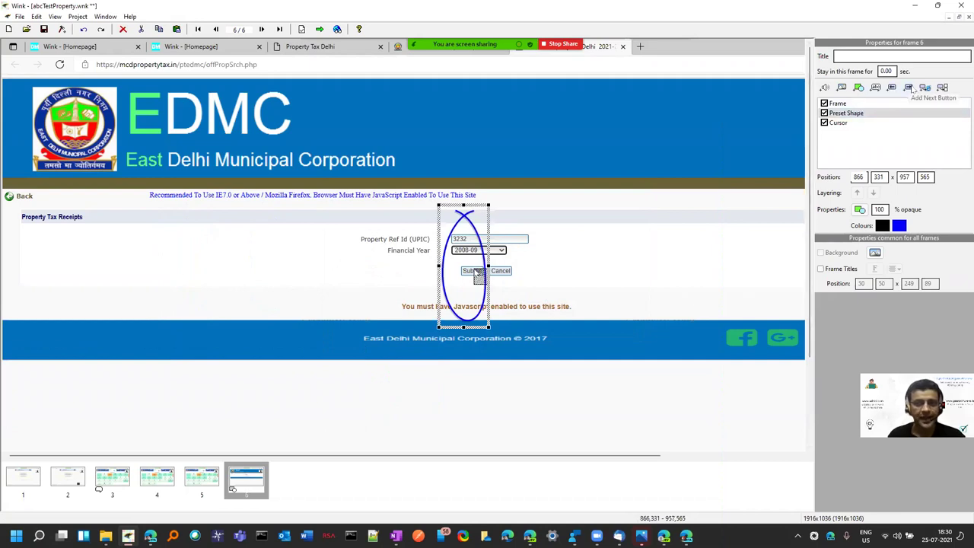
{"action": "left_click", "coordinate": [20, 17]}
View Tutorial Project 1 in the browser, then return to the abcTestProperty project in Wink.
{"action": "mouse_move", "coordinate": [131, 16]}
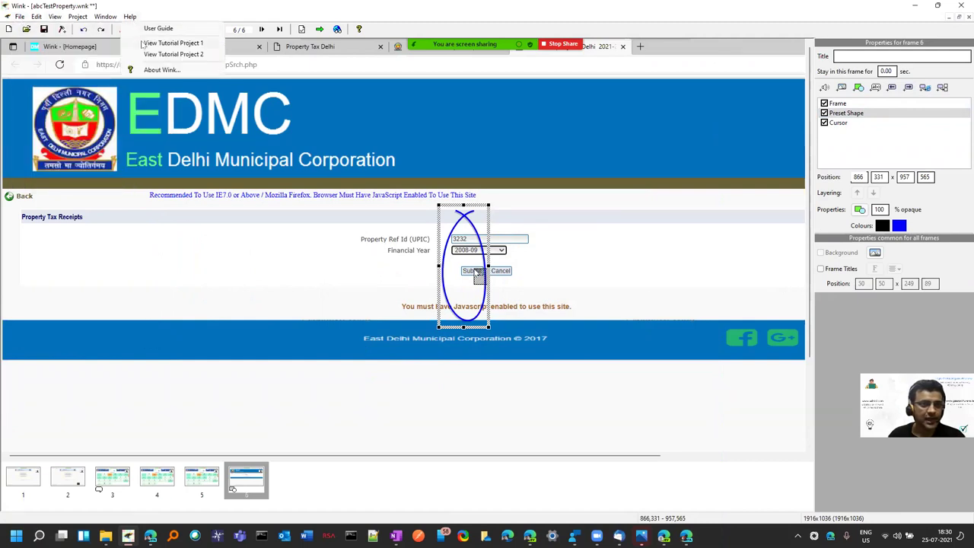
{"action": "left_click", "coordinate": [160, 44]}
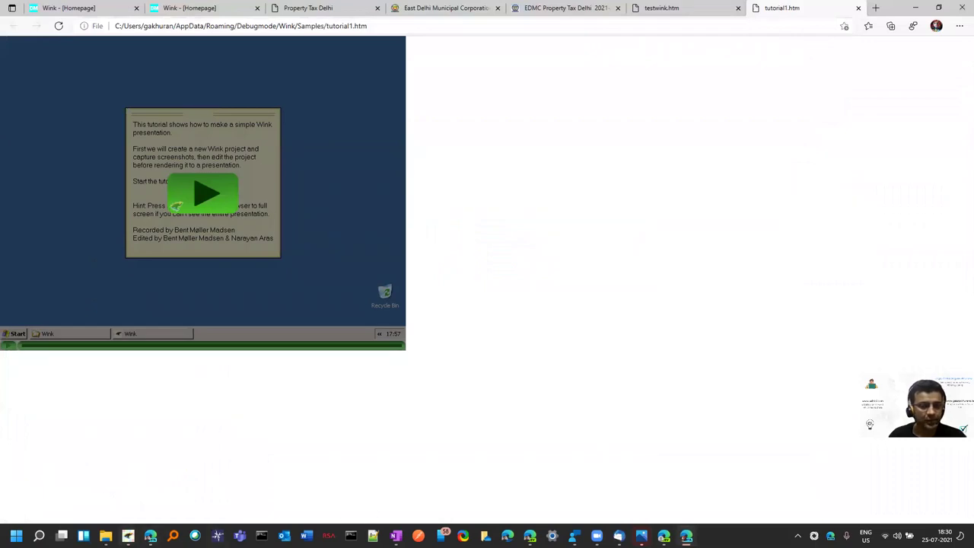
{"action": "mouse_move", "coordinate": [128, 536]}
{"action": "left_click", "coordinate": [130, 481]}
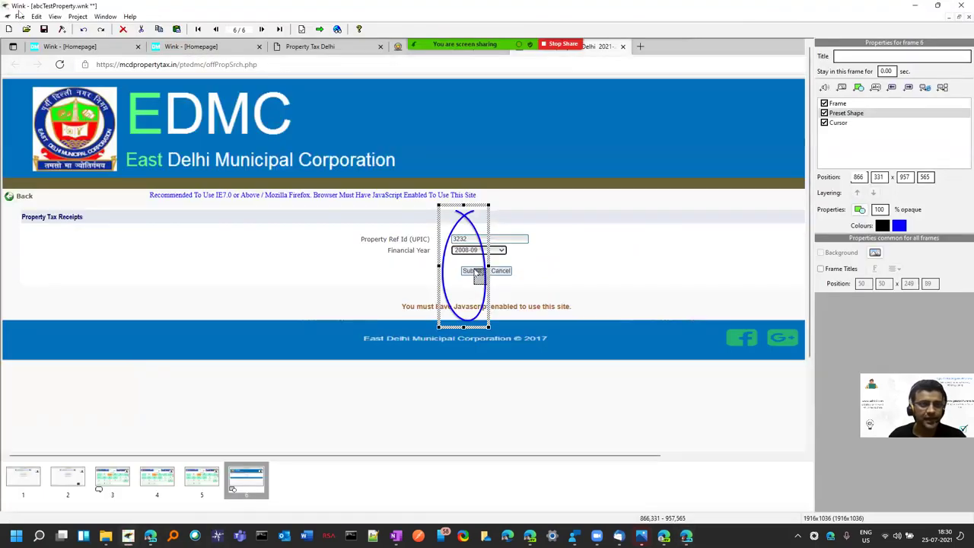
{"action": "left_click", "coordinate": [20, 16]}
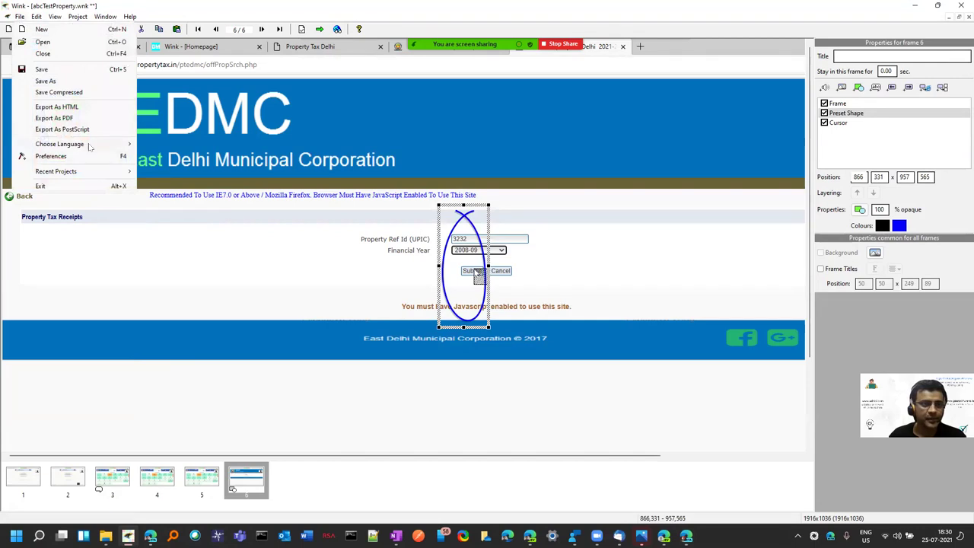
{"action": "mouse_move", "coordinate": [89, 146]}
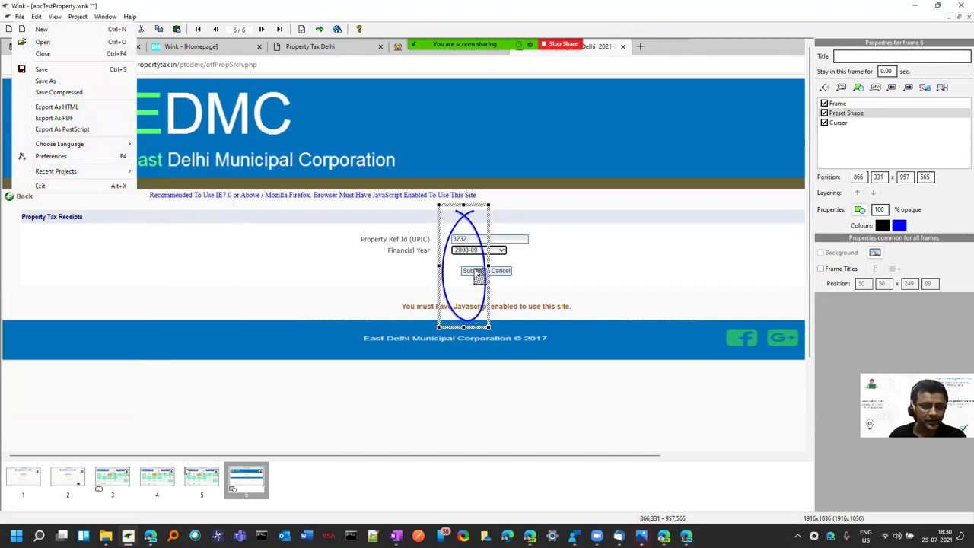
{"action": "left_click", "coordinate": [193, 479]}
Browse frames 1 and 4, then return to frame 6.
{"action": "left_click", "coordinate": [23, 478]}
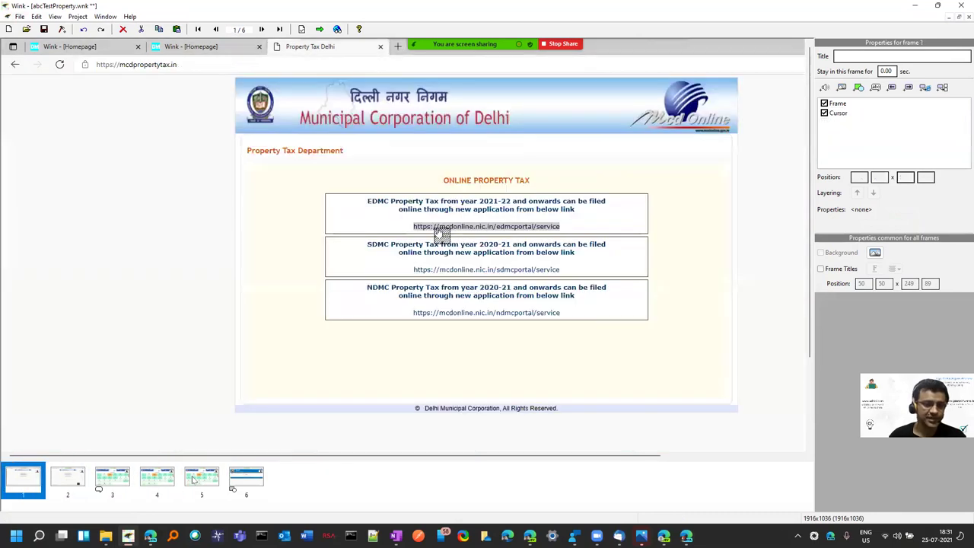
{"action": "left_click", "coordinate": [157, 478]}
{"action": "left_click", "coordinate": [246, 478]}
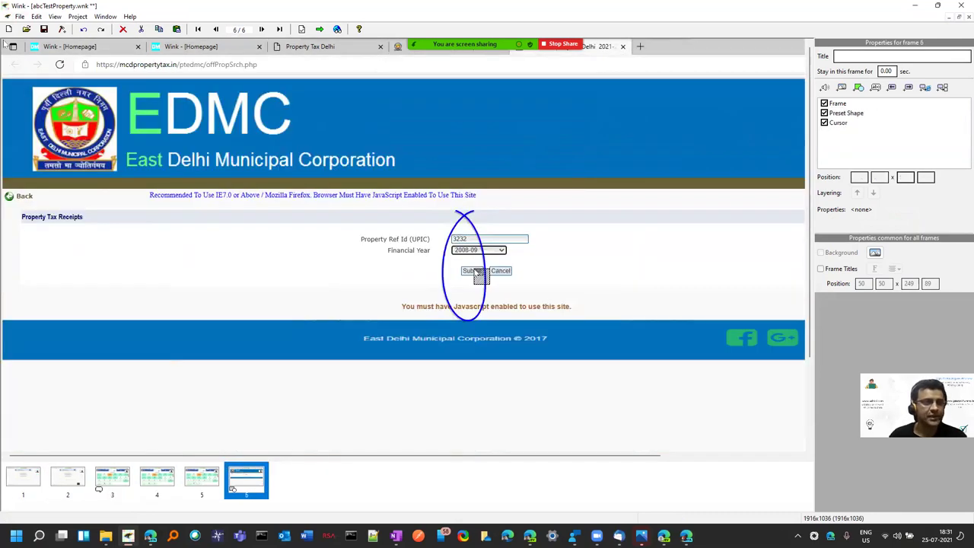
Export the project as PostScript on A4 landscape pages, saved to the desktop.
{"action": "left_click", "coordinate": [19, 16]}
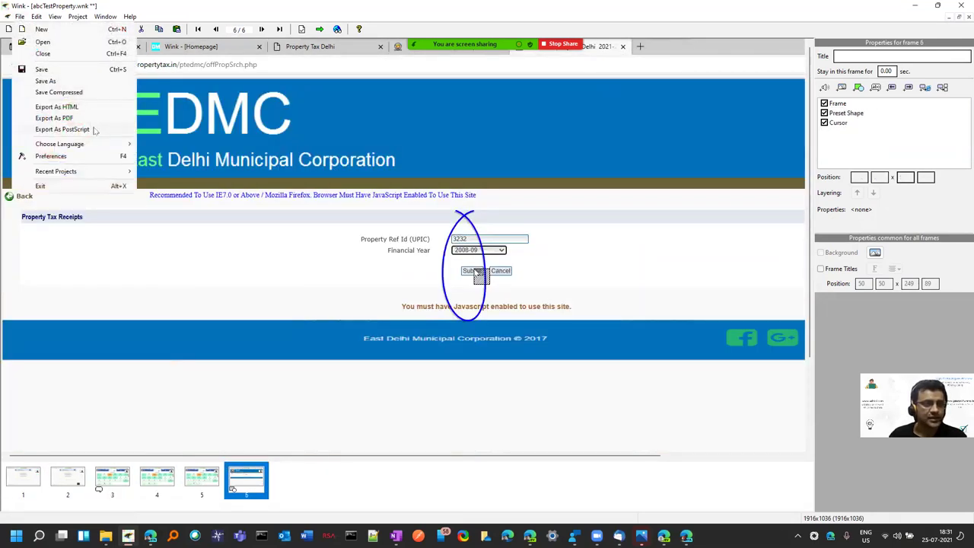
{"action": "left_click", "coordinate": [63, 130]}
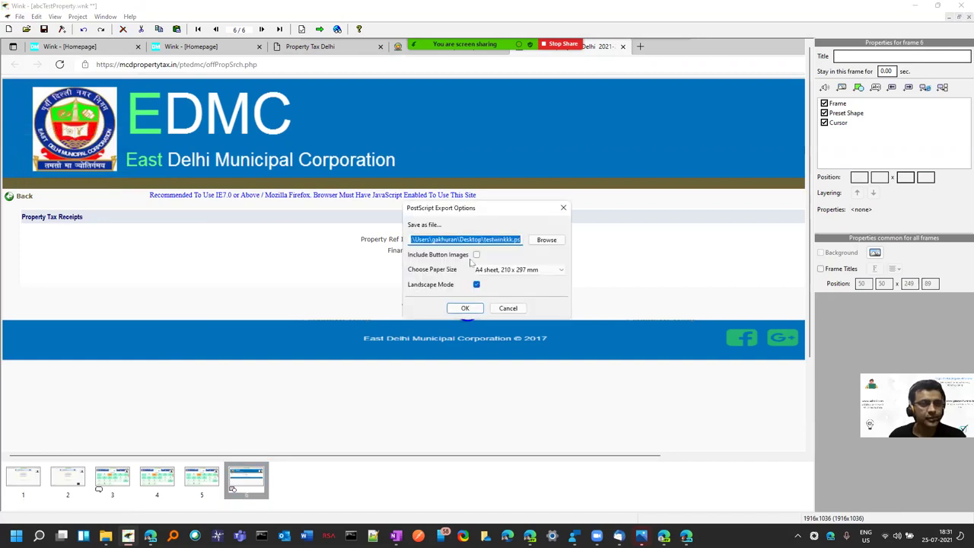
{"action": "left_click", "coordinate": [512, 239]}
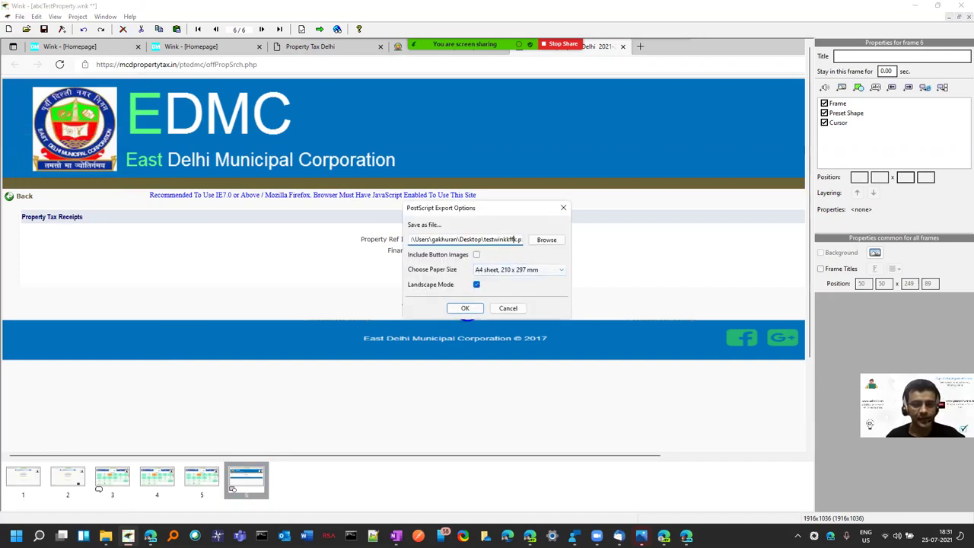
{"action": "left_click", "coordinate": [475, 308]}
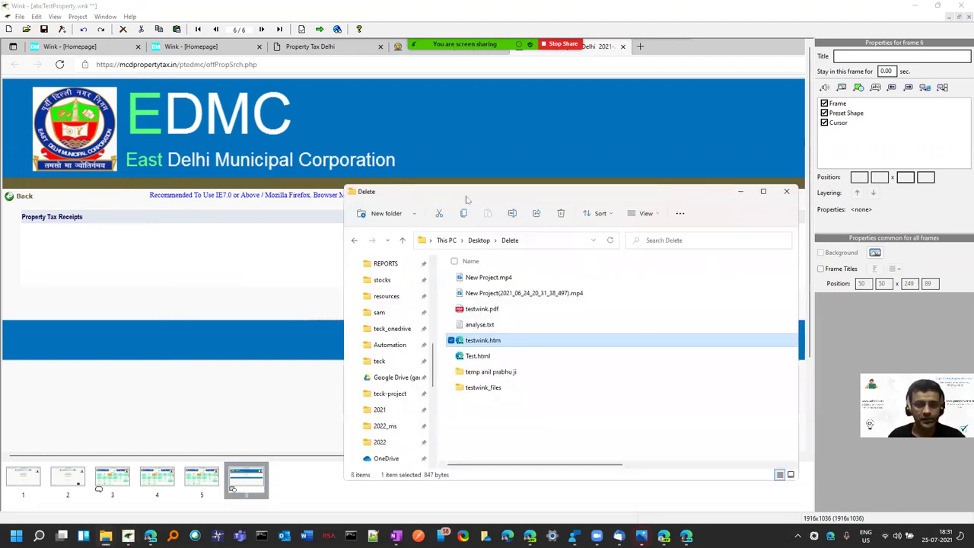
Maximize the File Explorer window holding the exported testwink files.
{"action": "double_click", "coordinate": [469, 196]}
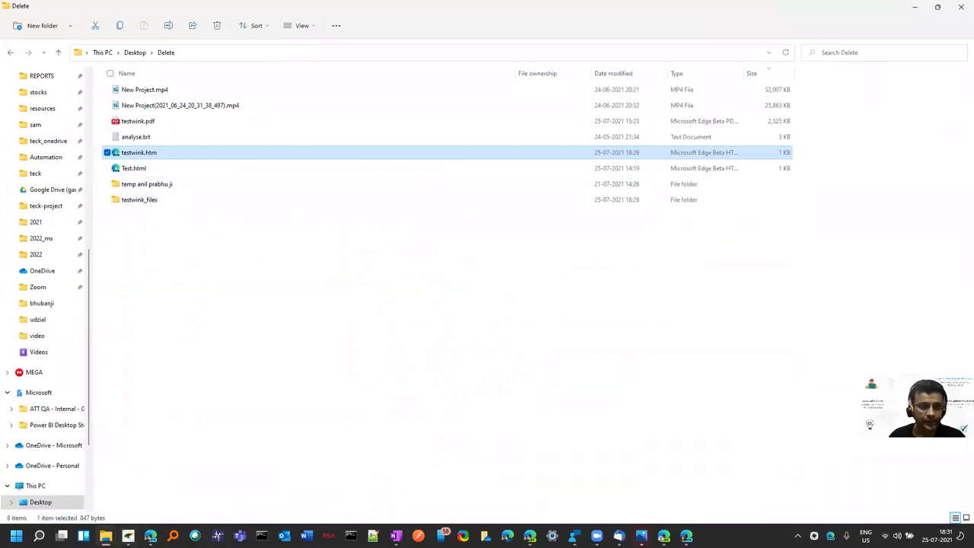
{"action": "left_click", "coordinate": [128, 536]}
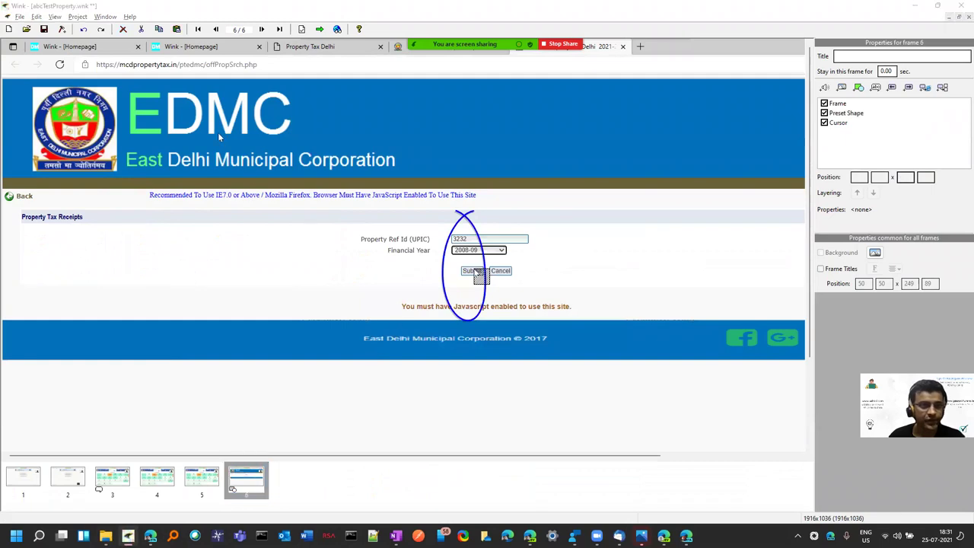
{"action": "key", "text": "alt+Tab"}
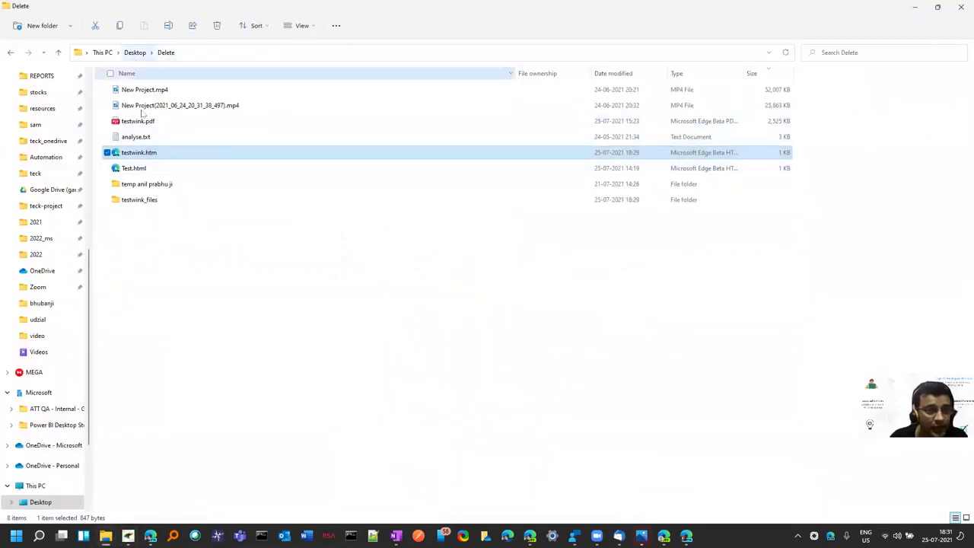
Open testwink_files, preview testwink0.bmp in Photos, close it, and return to Wink.
{"action": "left_click", "coordinate": [152, 200]}
{"action": "double_click", "coordinate": [152, 200]}
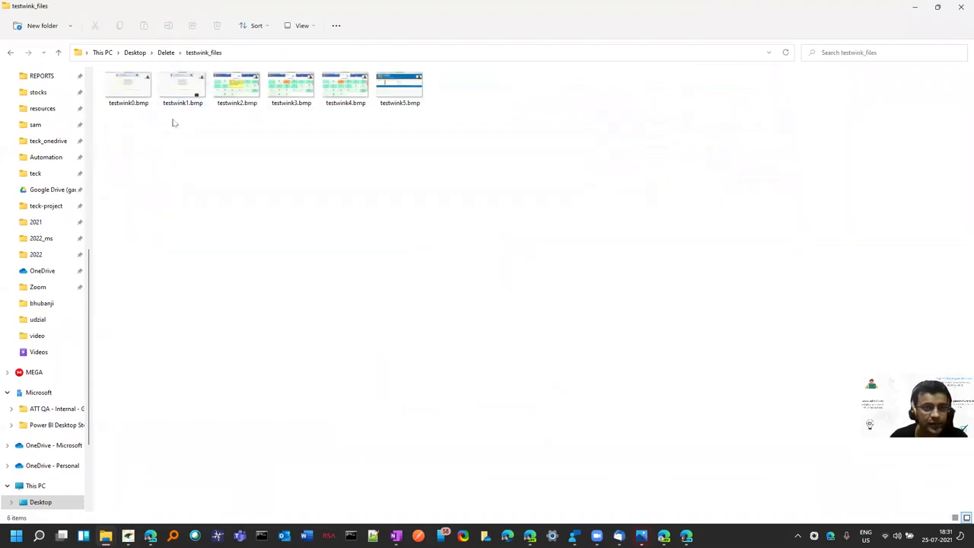
{"action": "left_click", "coordinate": [130, 88]}
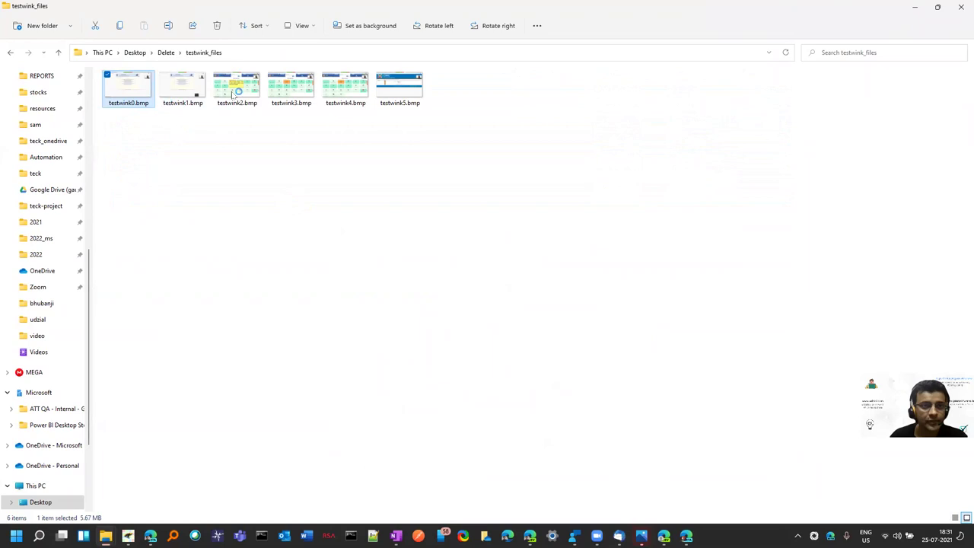
{"action": "key", "text": "Return"}
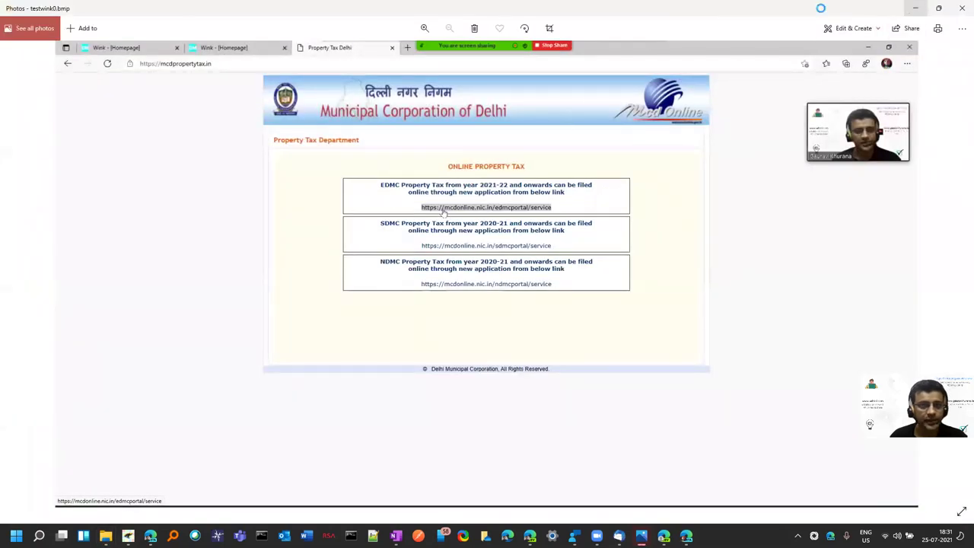
{"action": "left_click", "coordinate": [916, 8]}
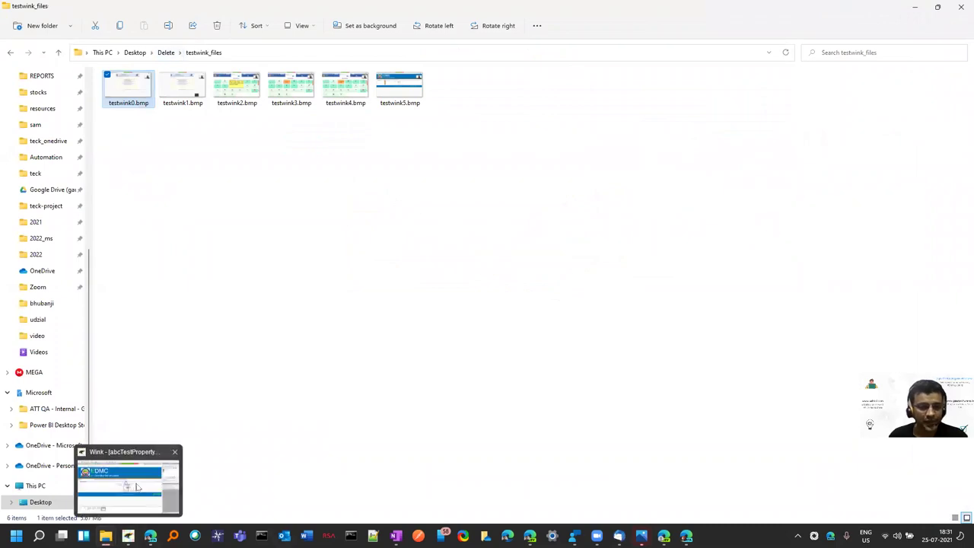
{"action": "left_click", "coordinate": [128, 536]}
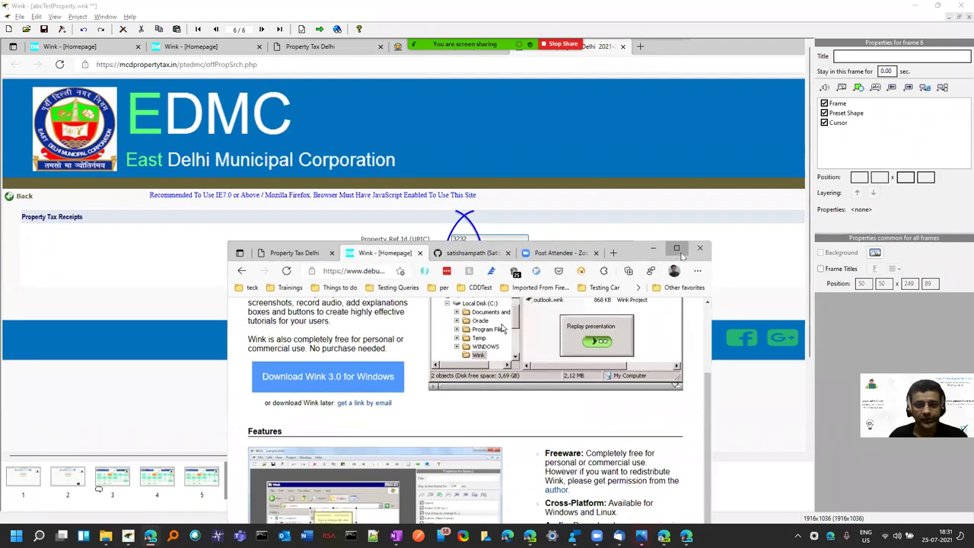
Review the debugmode.com Wink homepage in Edge, selecting the URL's ?utm_campaign part, then return to Wink.
{"action": "left_click", "coordinate": [678, 248]}
{"action": "scroll", "coordinate": [960, 294], "scroll_direction": "up", "scroll_amount": 1}
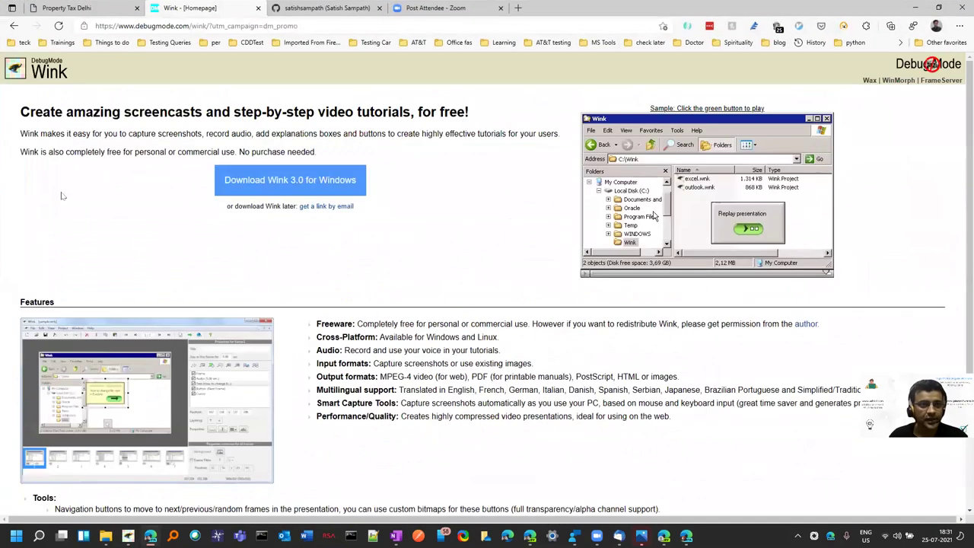
{"action": "left_click", "coordinate": [205, 26]}
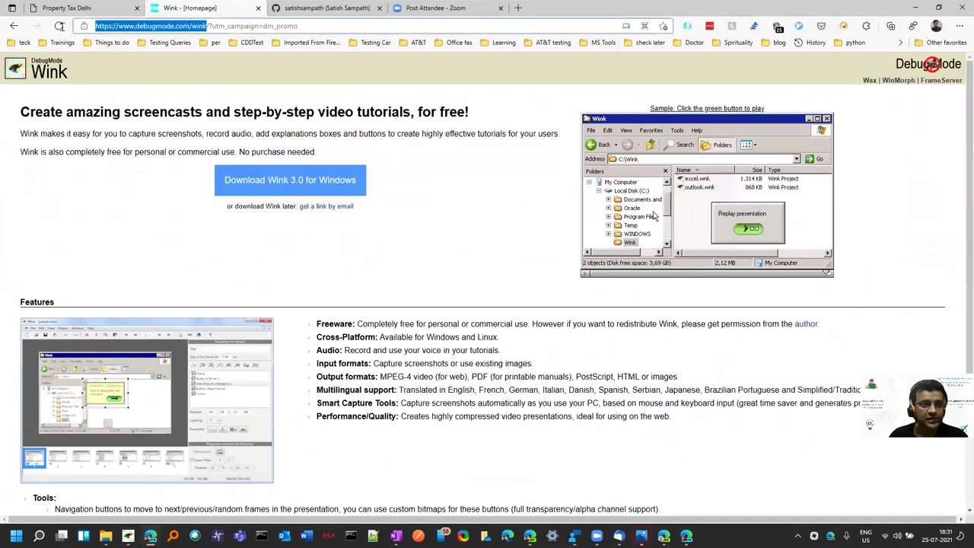
{"action": "left_click_drag", "start_coordinate": [208, 26], "coordinate": [325, 27]}
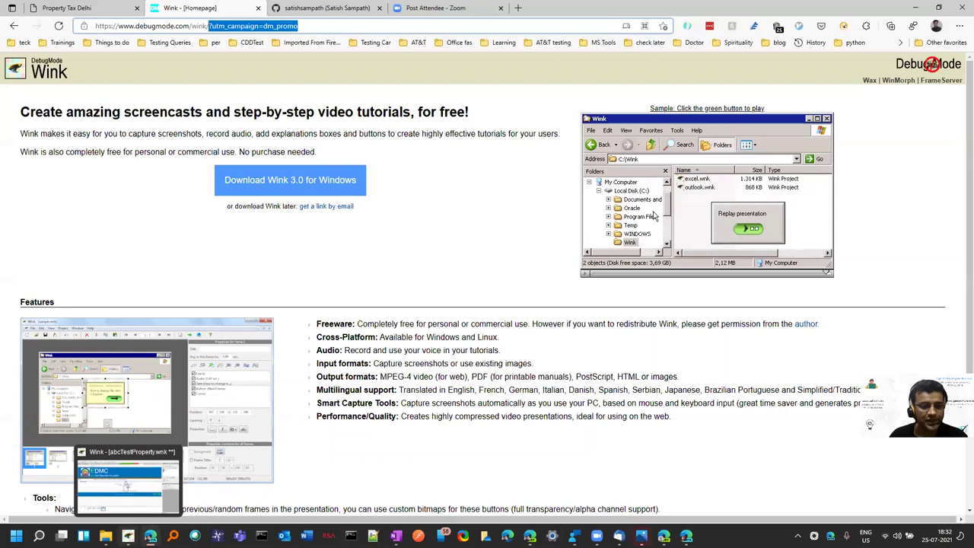
{"action": "left_click", "coordinate": [128, 536]}
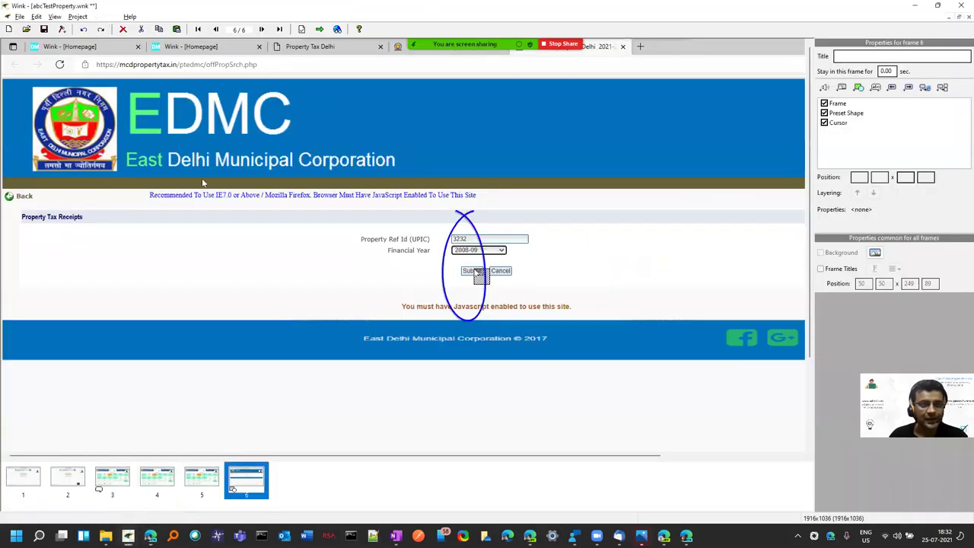
Switch the editor to frame 5 of the project.
{"action": "left_click", "coordinate": [824, 89]}
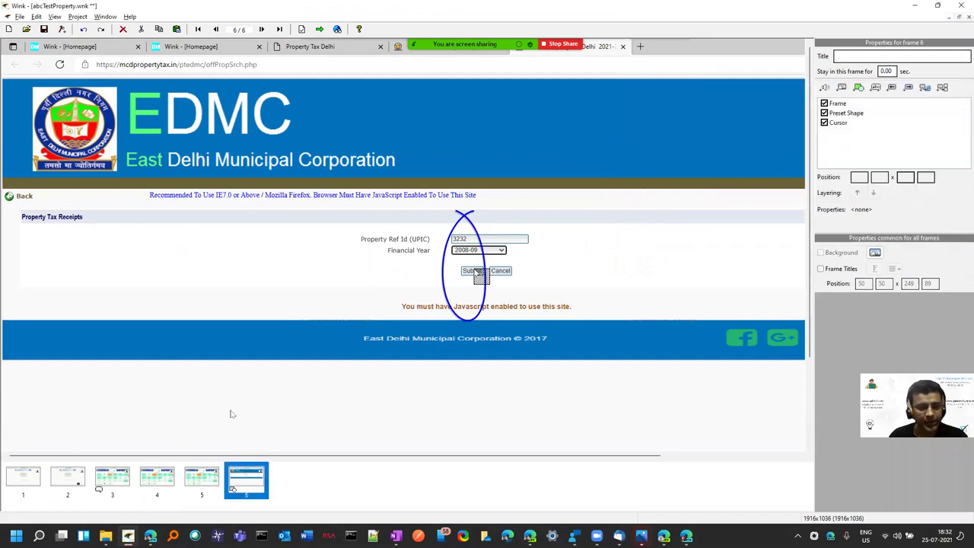
{"action": "left_click", "coordinate": [68, 477]}
{"action": "left_click", "coordinate": [213, 470]}
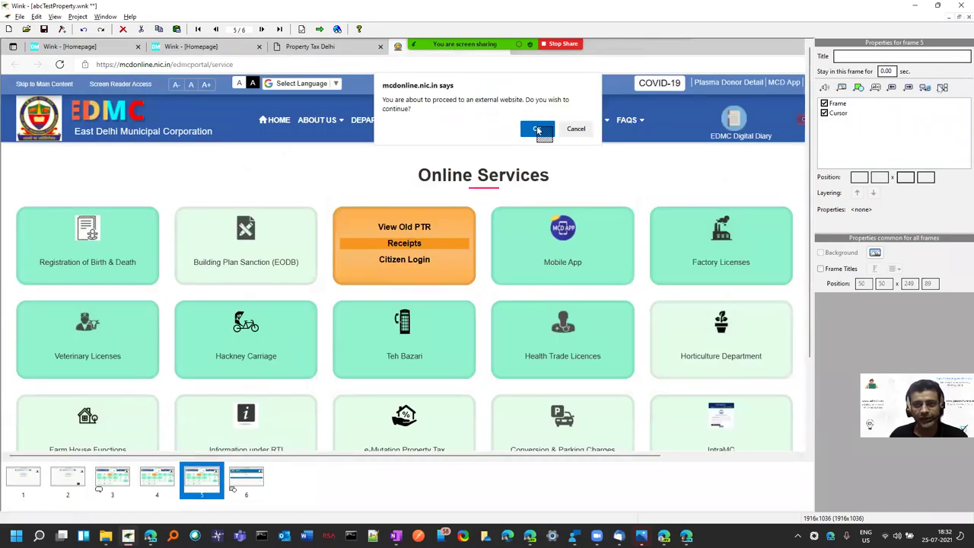
Add a Next Frame navigation button to frame 5.
{"action": "left_click", "coordinate": [909, 88]}
{"action": "left_click", "coordinate": [859, 114]}
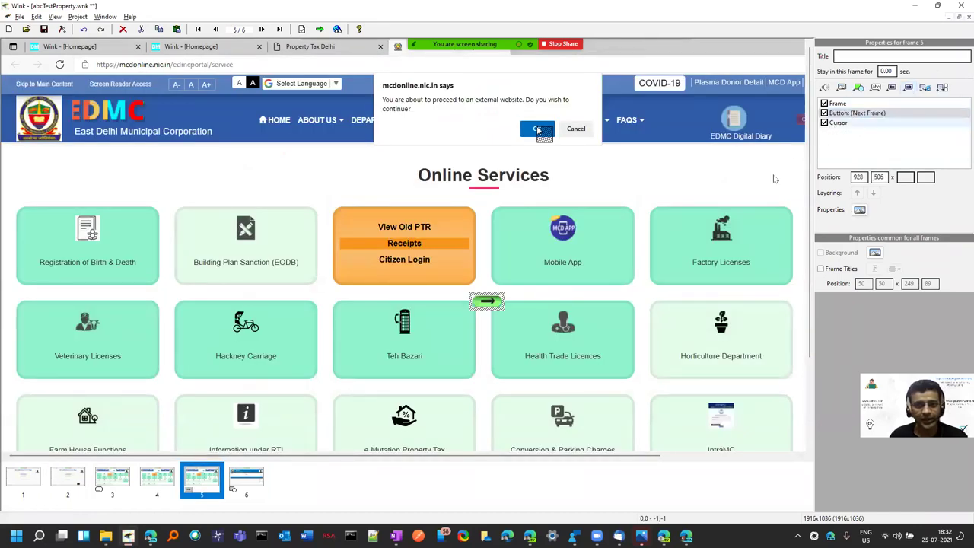
{"action": "left_click", "coordinate": [877, 113]}
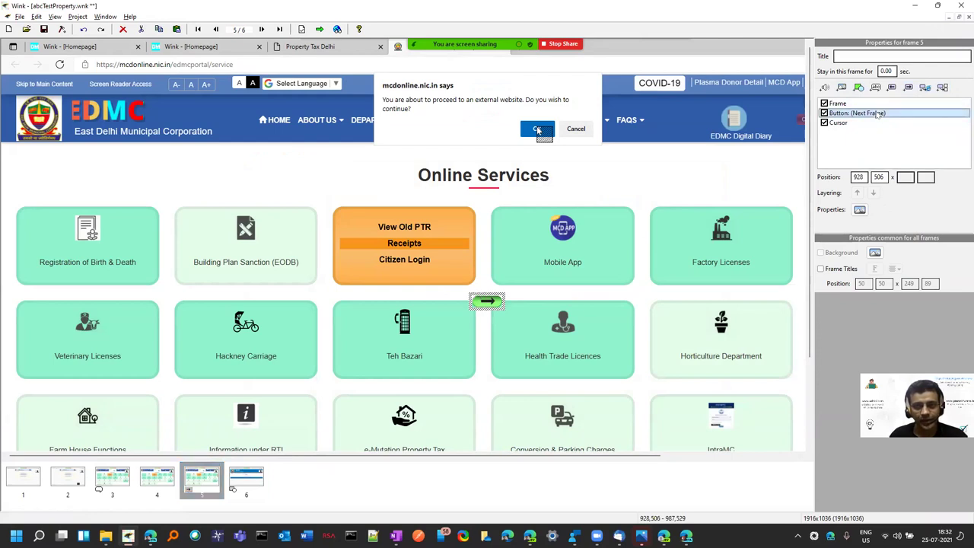
Add a Go-to-frame button on frame 5 targeting frame 1.
{"action": "left_click", "coordinate": [942, 87]}
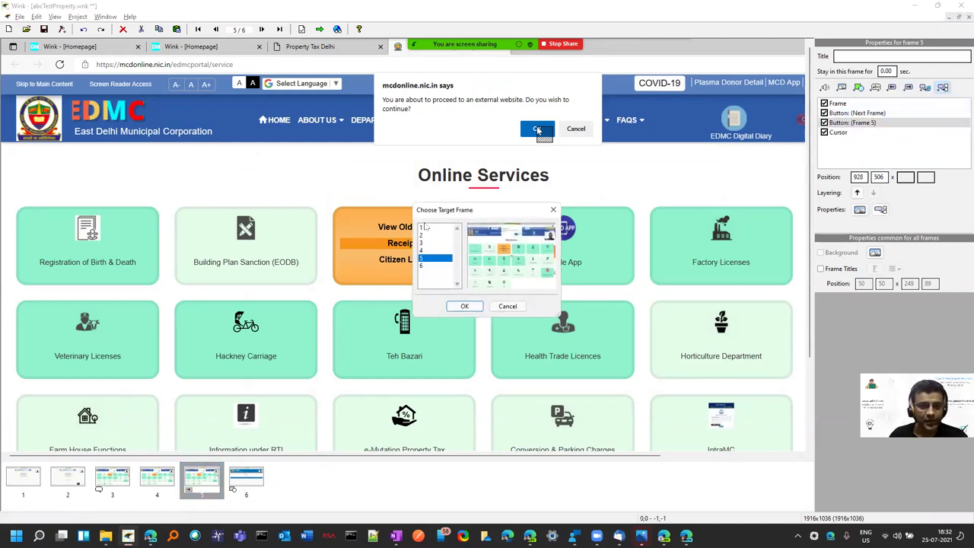
{"action": "left_click", "coordinate": [426, 227]}
{"action": "left_click", "coordinate": [466, 308]}
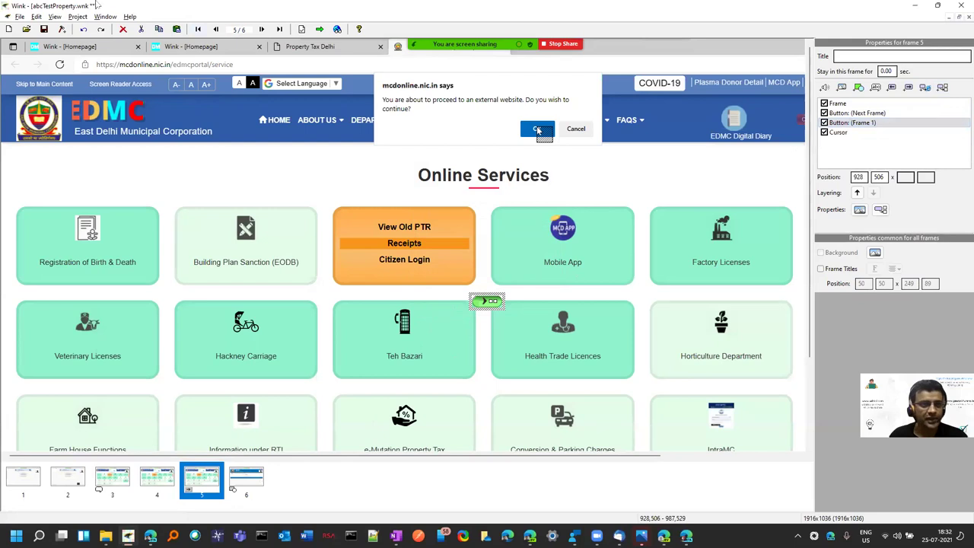
{"action": "left_click", "coordinate": [19, 16]}
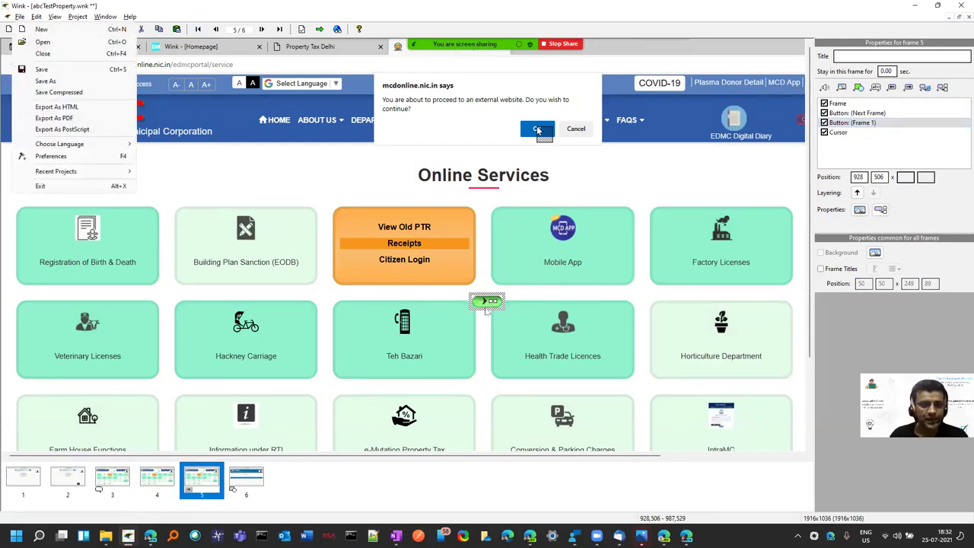
Dismiss the File menu and show Help > About Wink, listing version 3.01.
{"action": "left_click", "coordinate": [469, 377]}
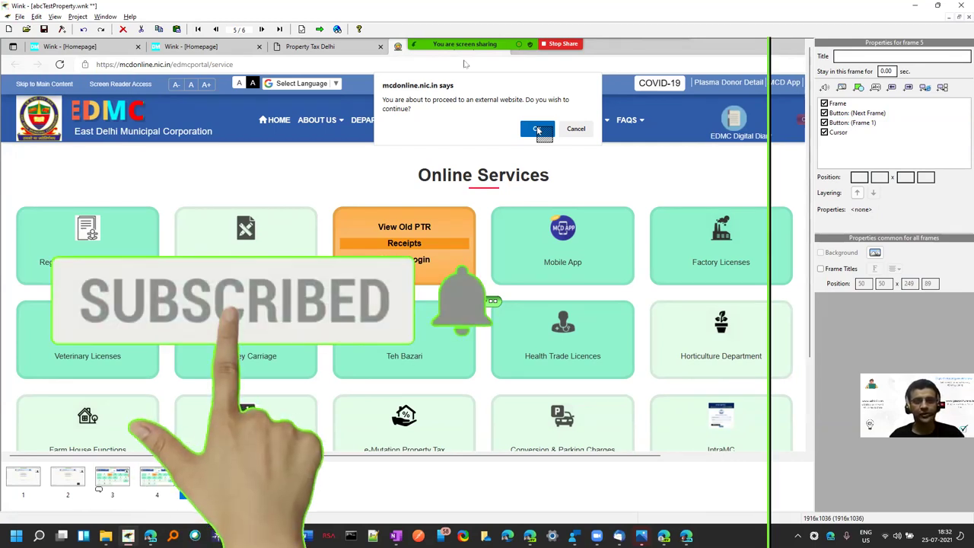
{"action": "key", "text": "alt+h"}
{"action": "left_click", "coordinate": [156, 65]}
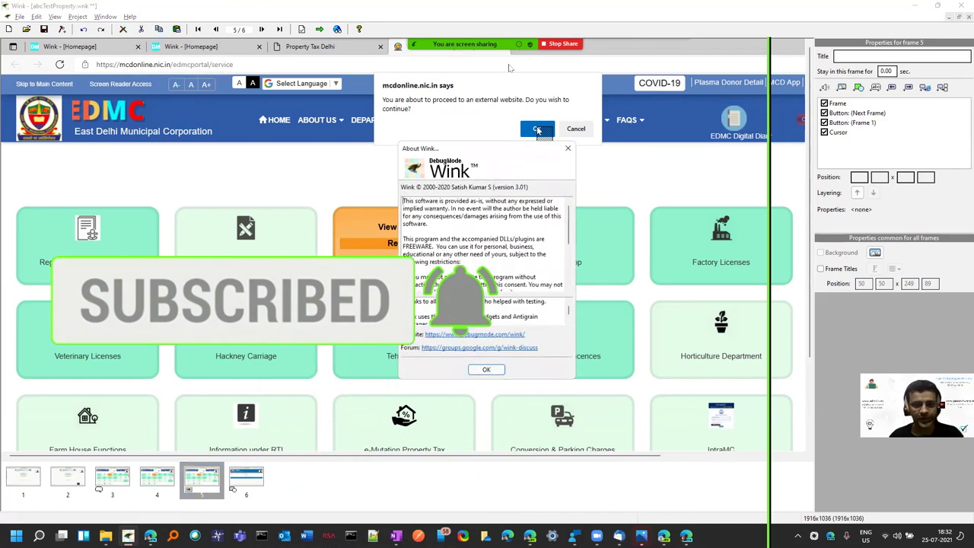